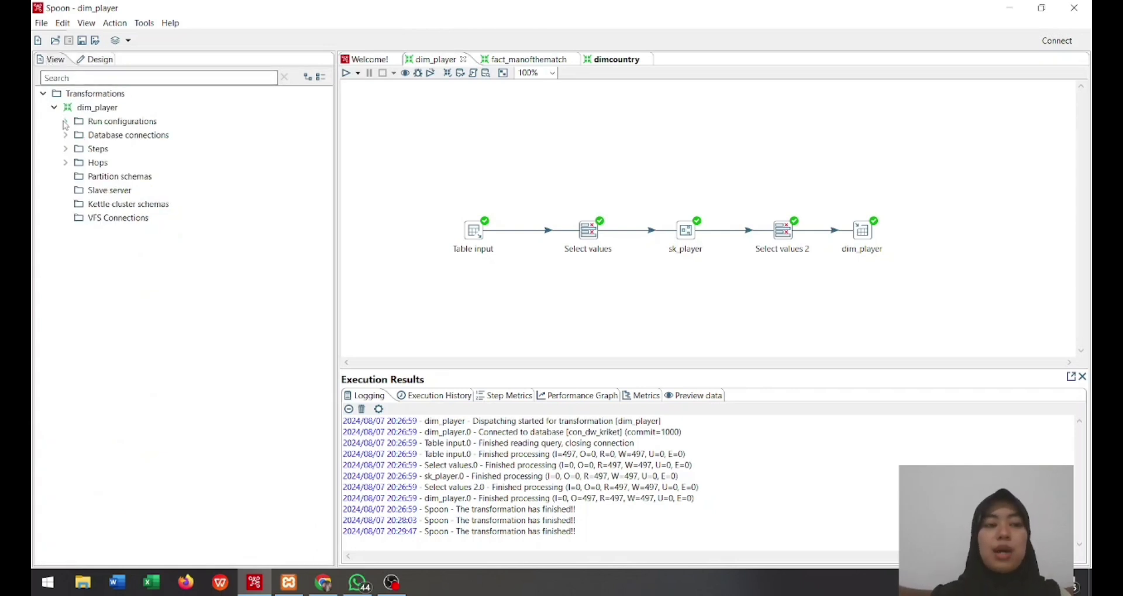
Review the dim_player transformation's database connections and the settings of its Table input, Select values, sk_player and Select values 2 steps
left_click(65, 136)
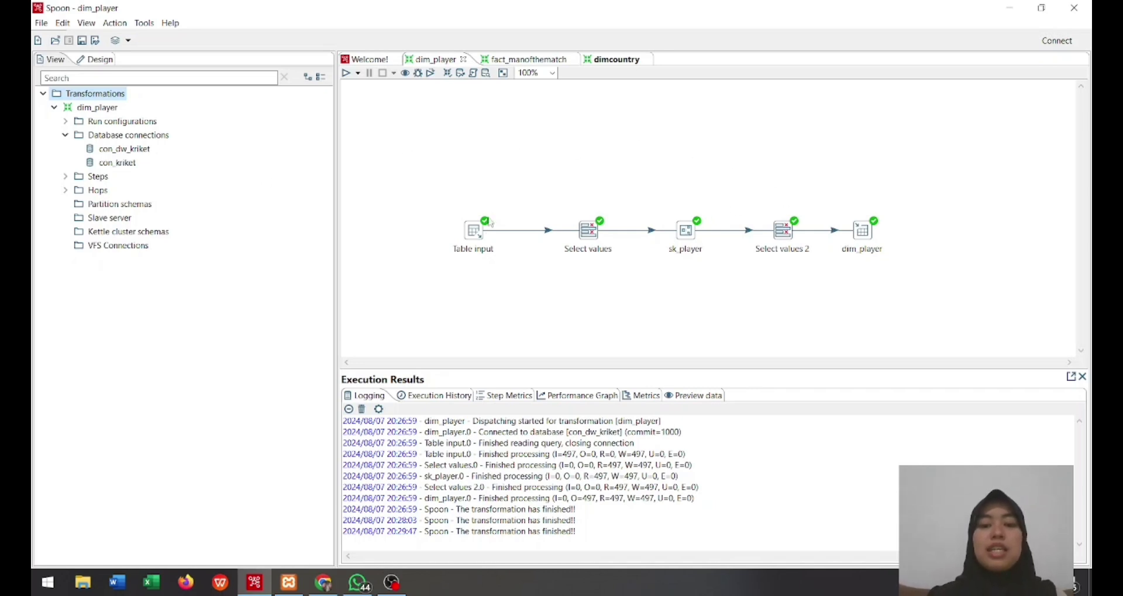
left_click(474, 230)
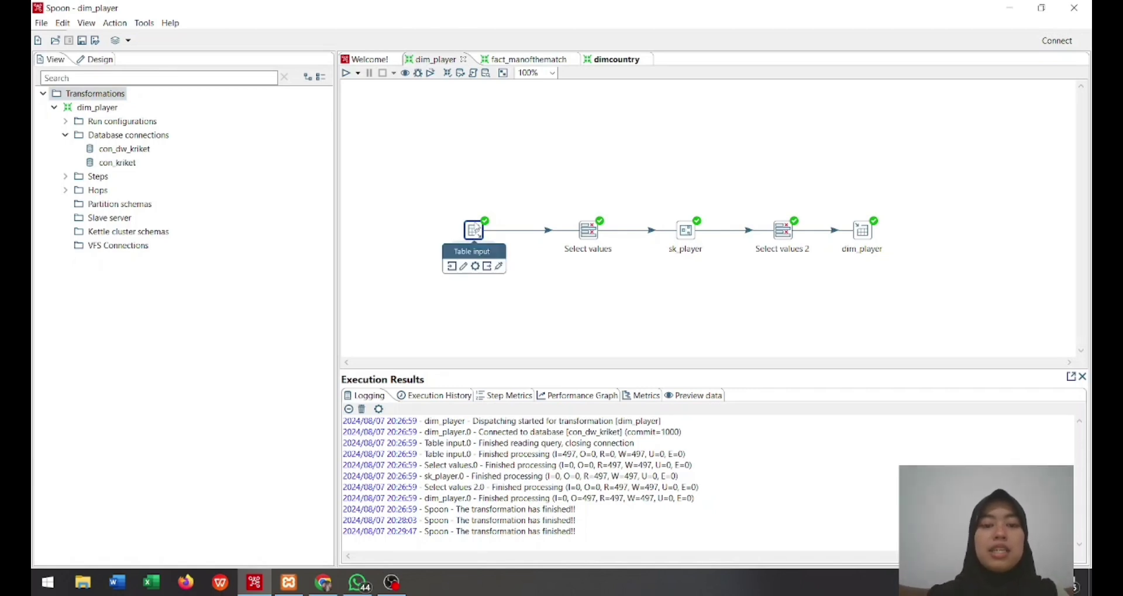
double_click(476, 233)
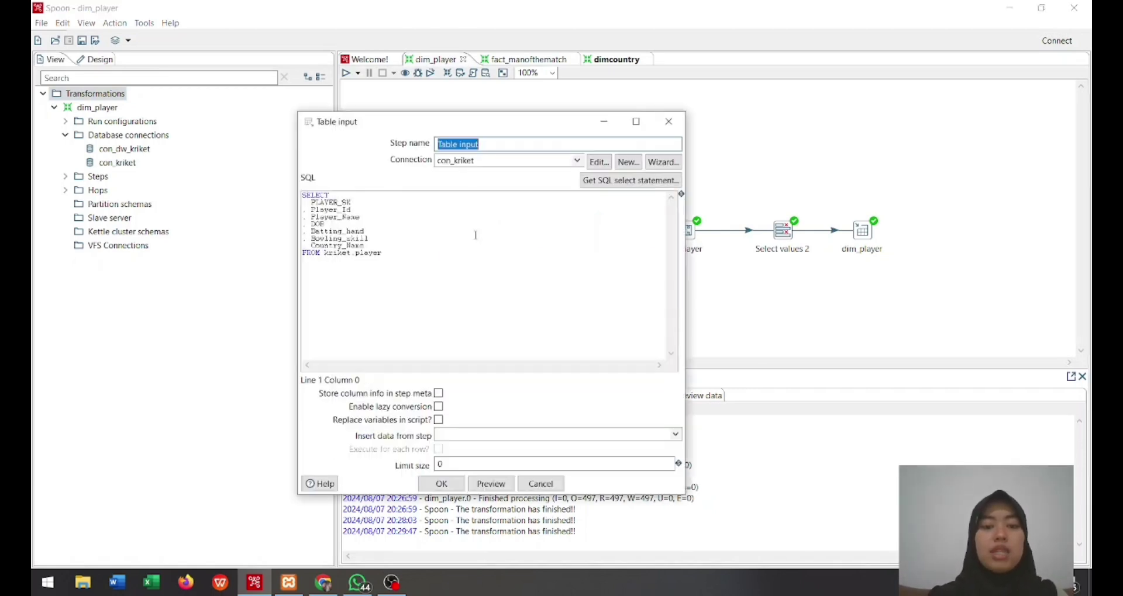
left_click(668, 121)
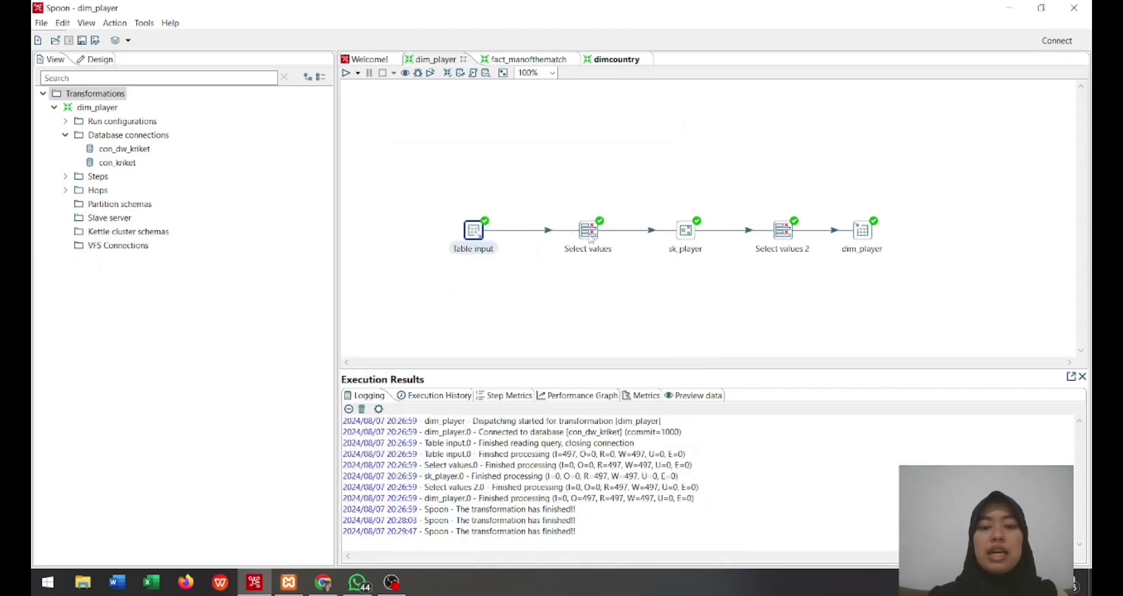
double_click(588, 231)
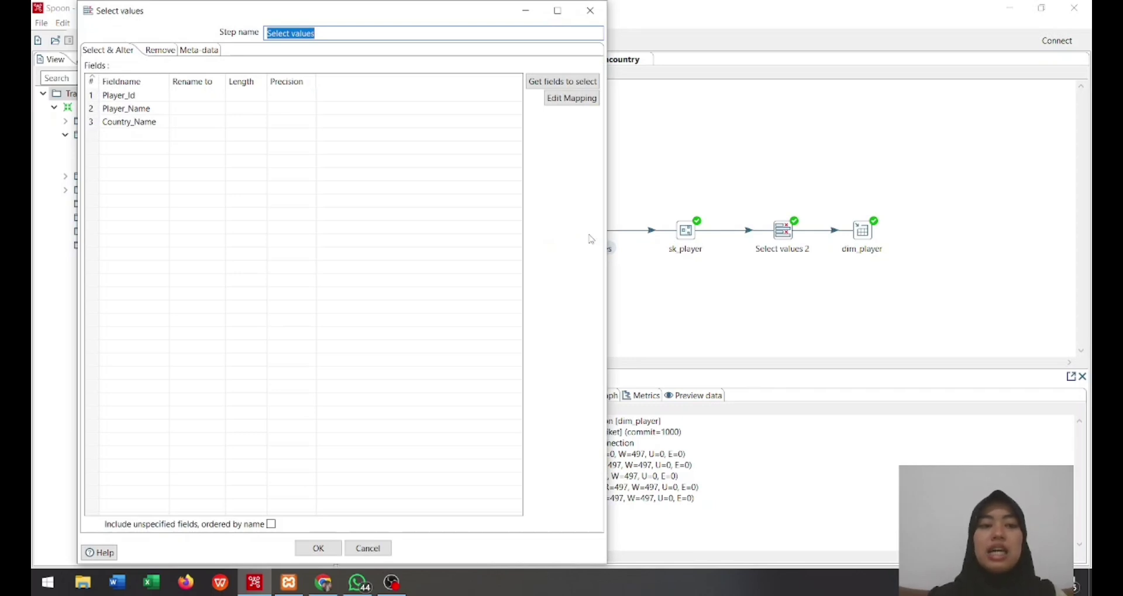
left_click(590, 11)
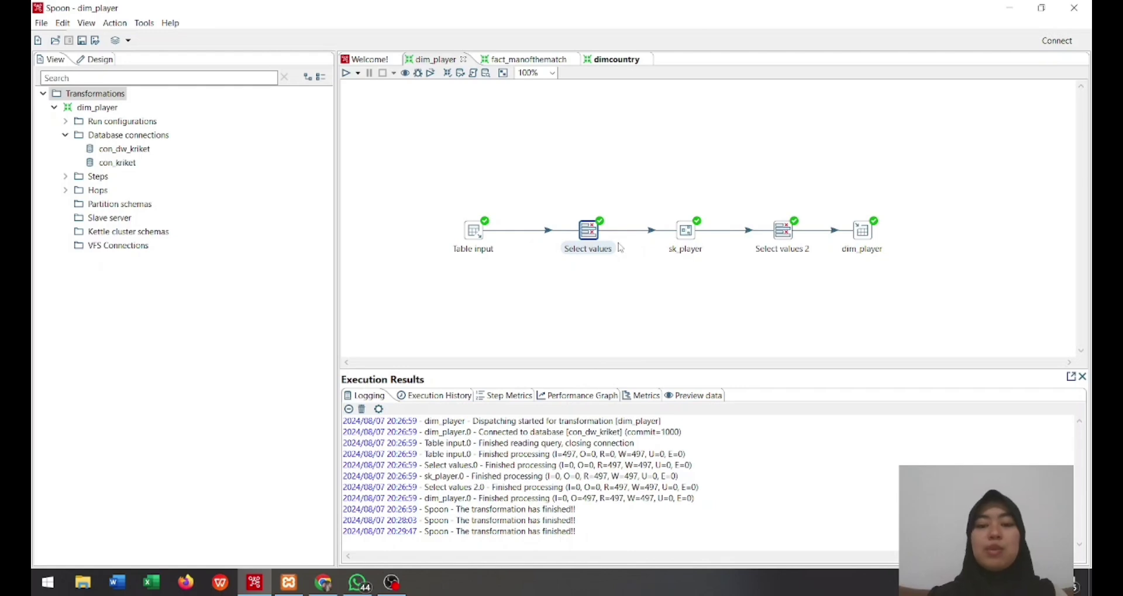
double_click(686, 232)
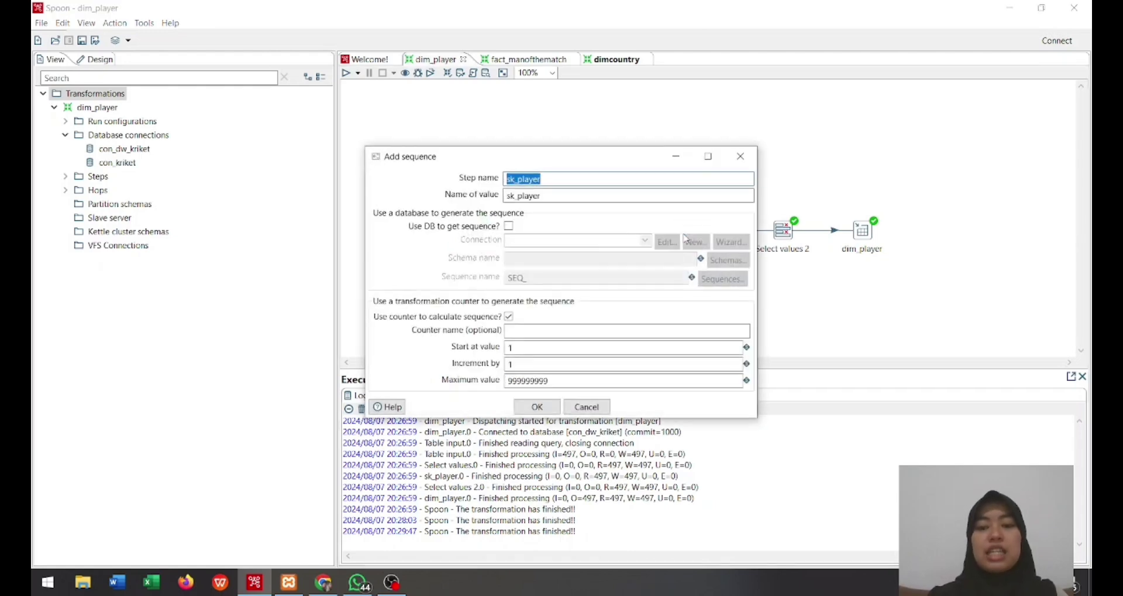
left_click(740, 156)
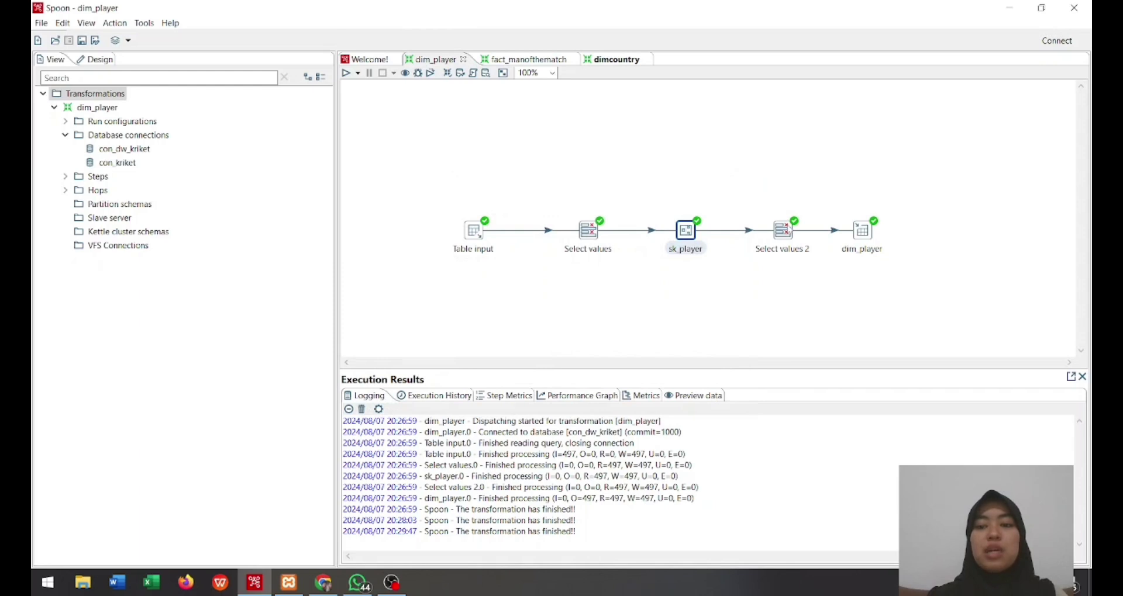
double_click(783, 229)
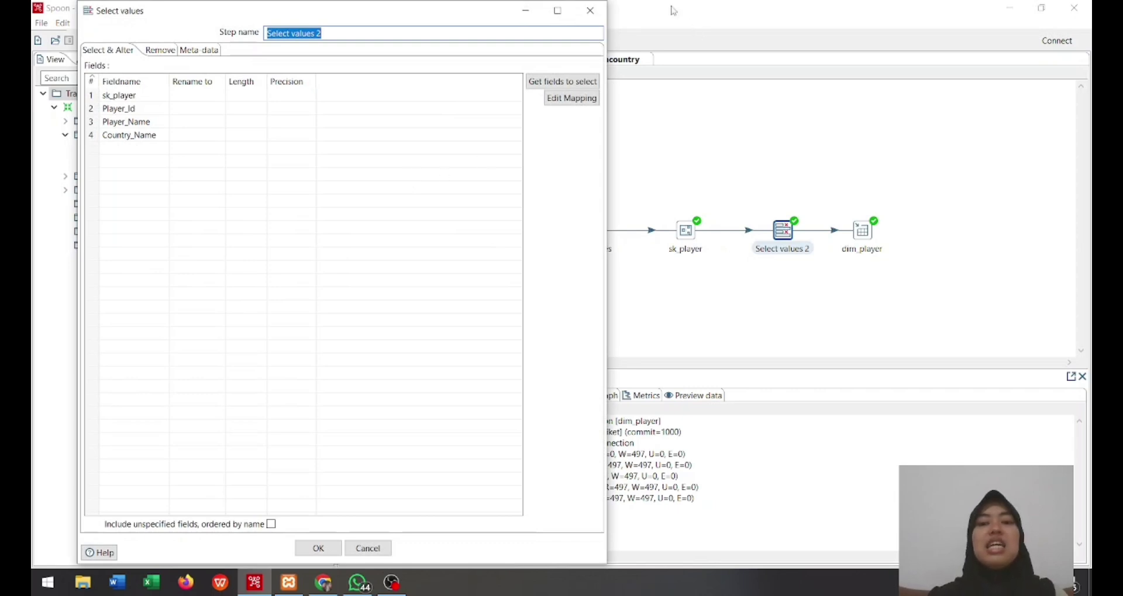
left_click(601, 10)
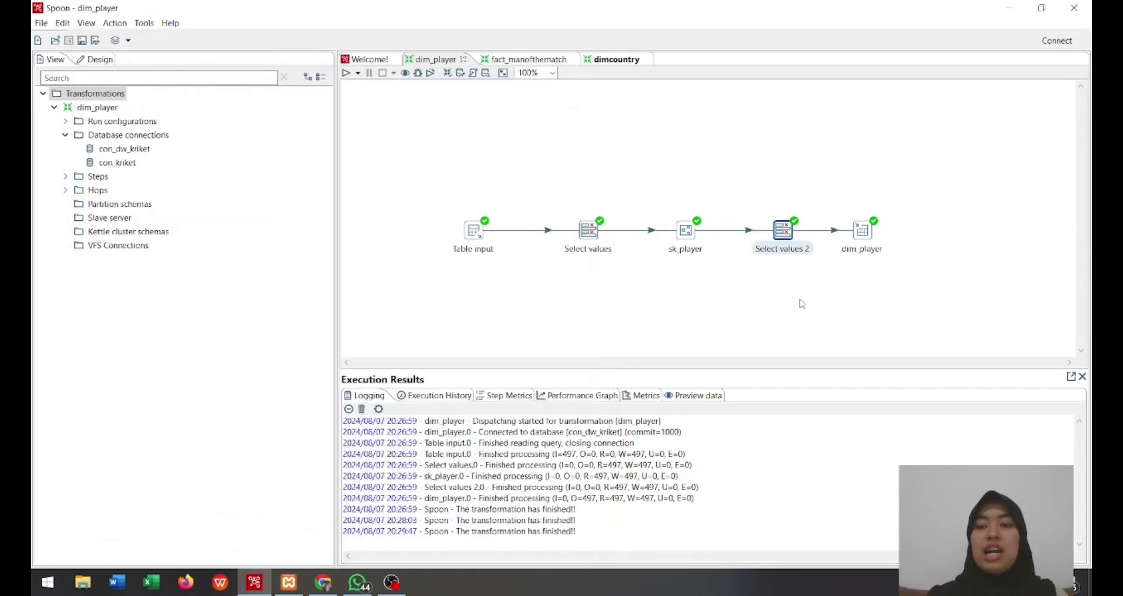
Run the dim_player transformation with the Pentaho local run configuration and Basic log level
left_click(864, 240)
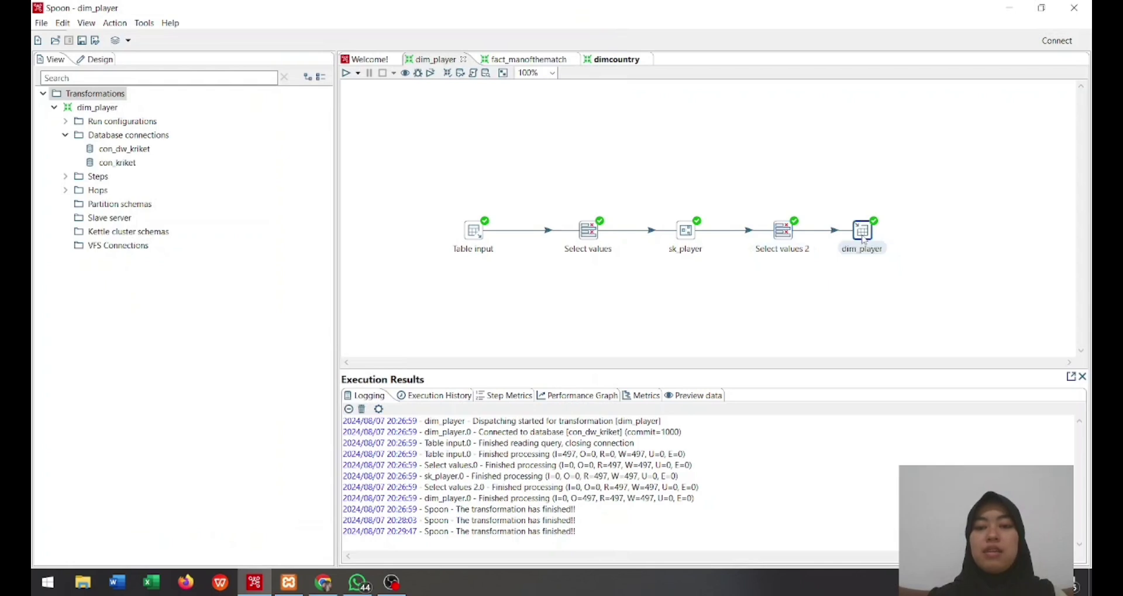
left_click(346, 74)
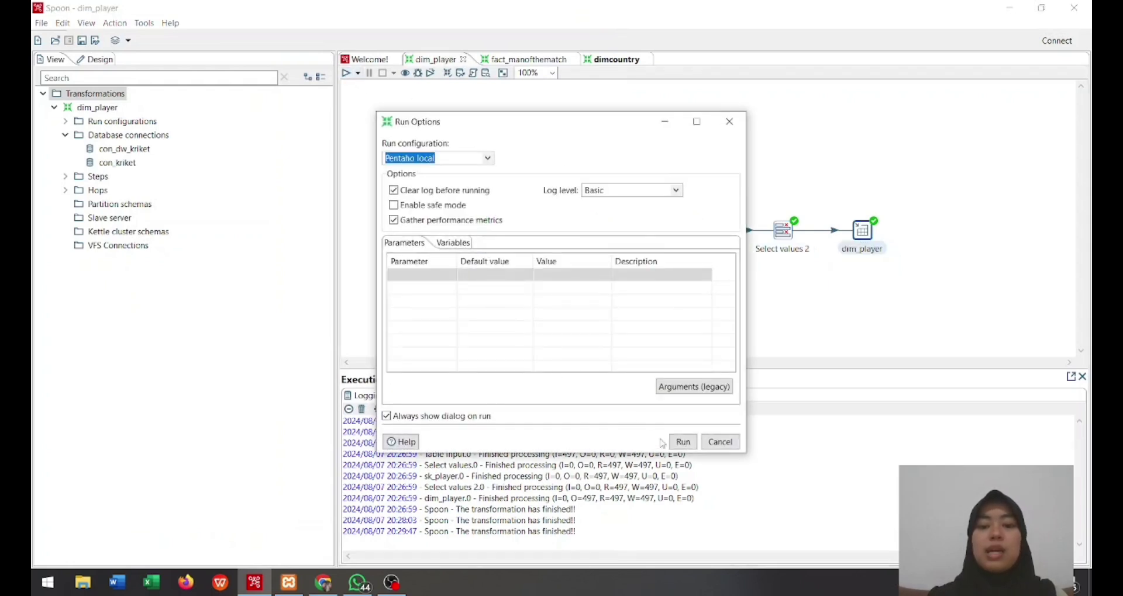
left_click(682, 442)
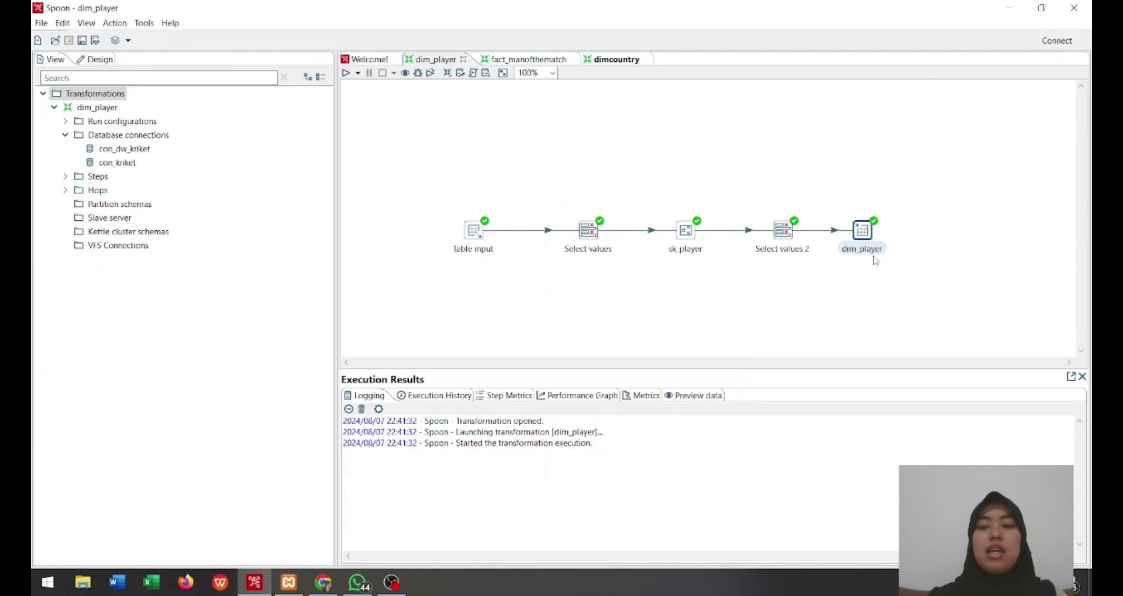
Preview the first 1000 rows of the dim_player output step and look through the player records
right_click(864, 241)
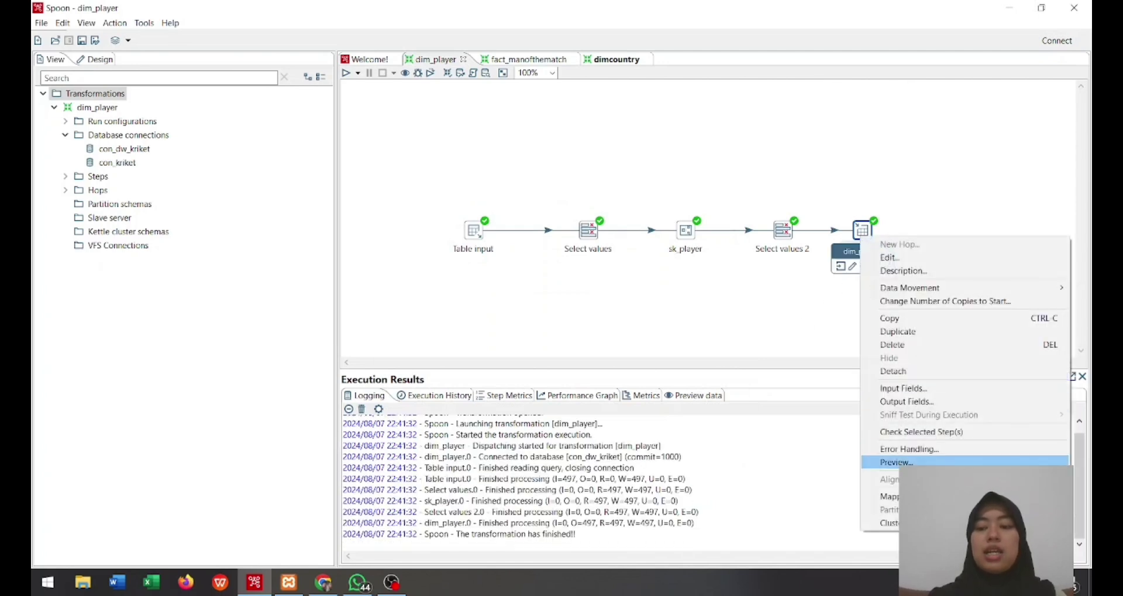
left_click(927, 462)
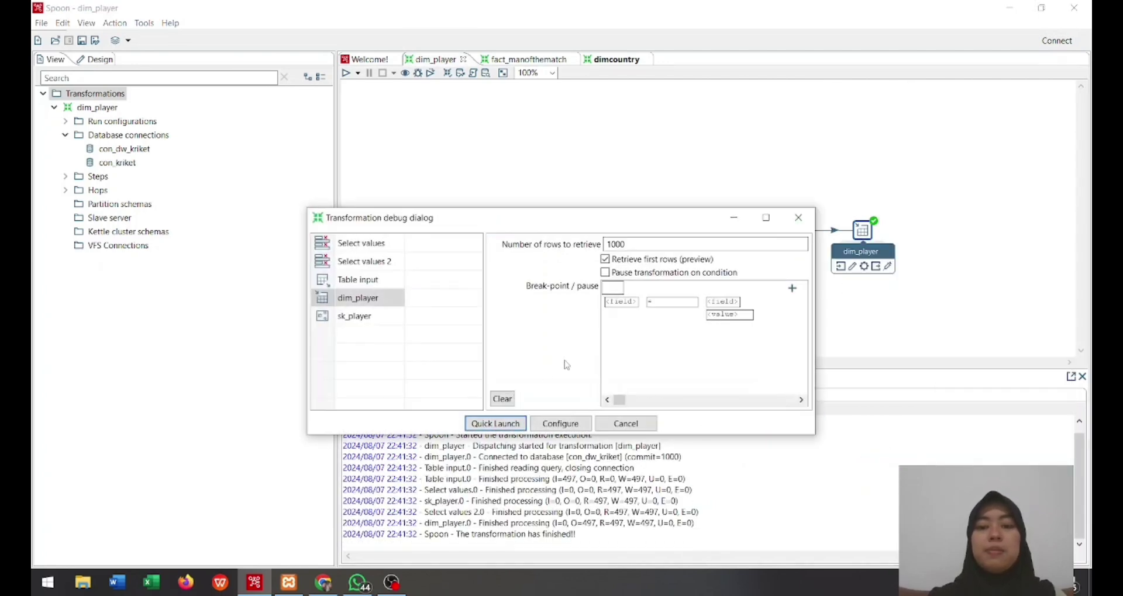
left_click(495, 424)
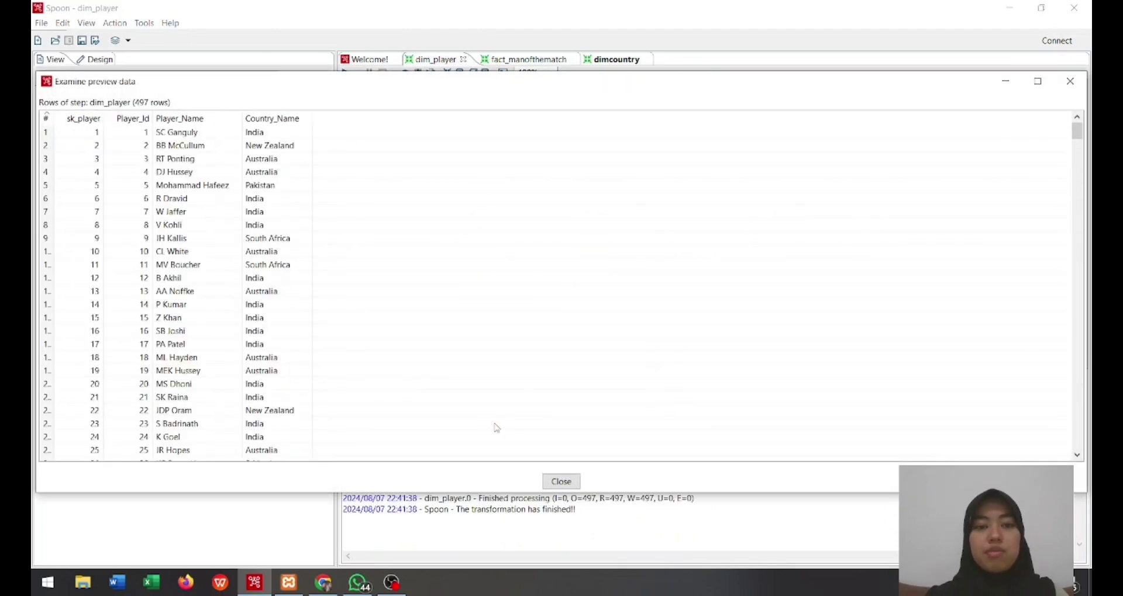
scroll(288, 378, "down", 20)
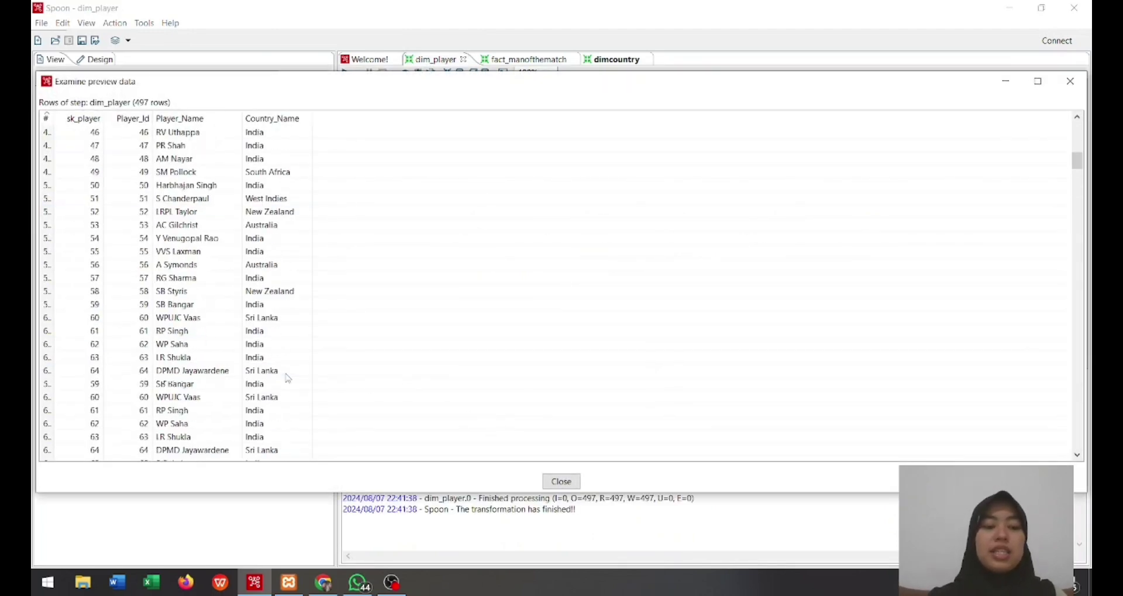
scroll(288, 378, "up", 20)
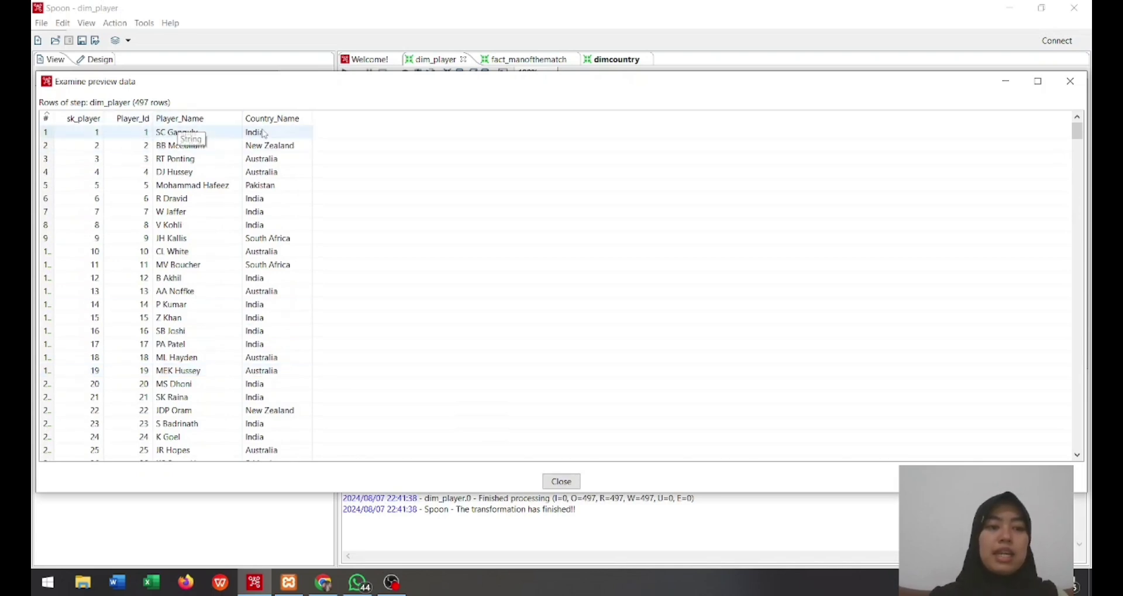
left_click(562, 481)
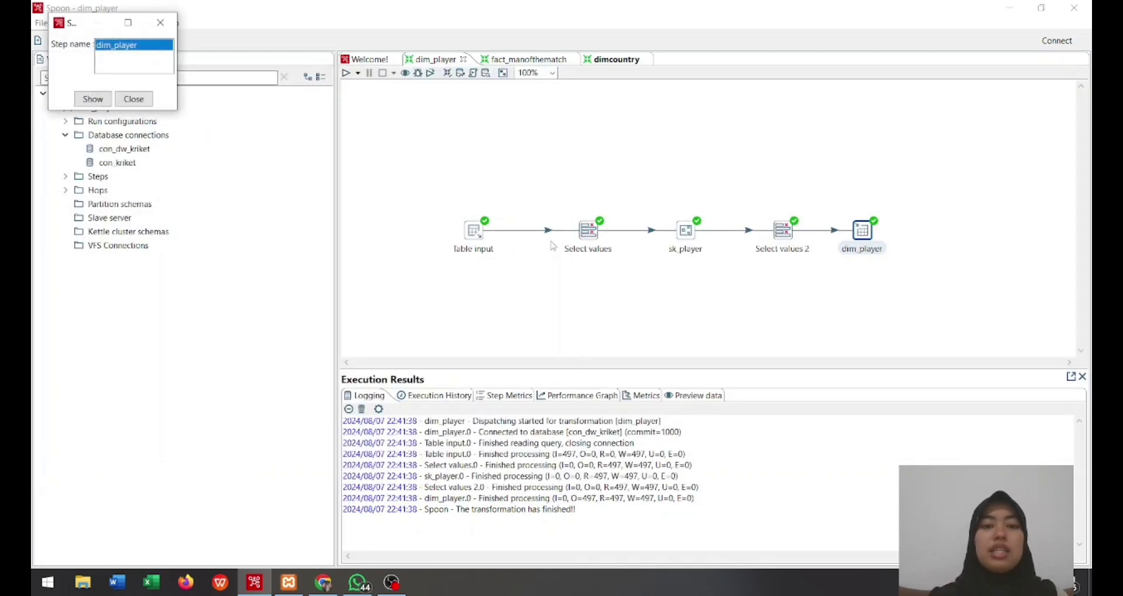
Switch to the dimcountry transformation, dismiss the leftover preview window, and inspect the settings of the dim_country, sk_country and ubahfield steps
left_click(608, 61)
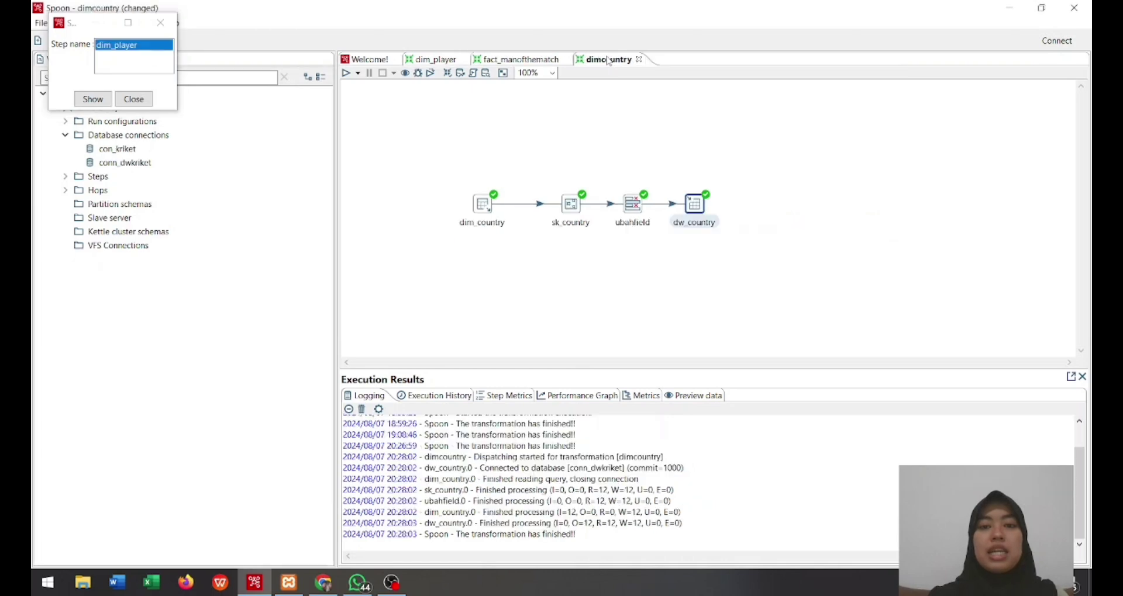
left_click(146, 101)
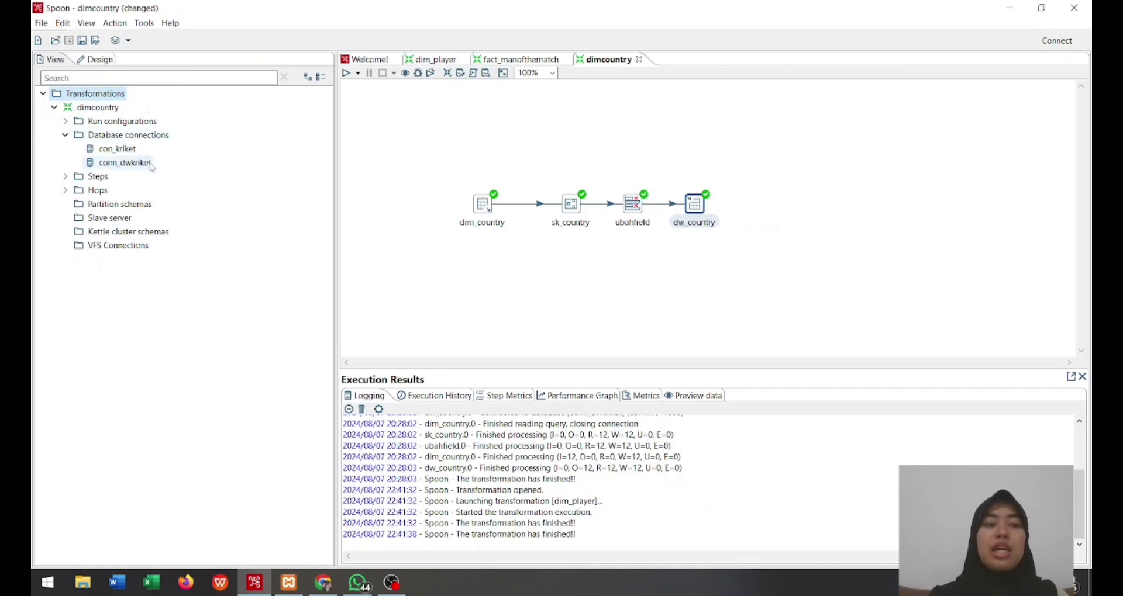
left_click(489, 209)
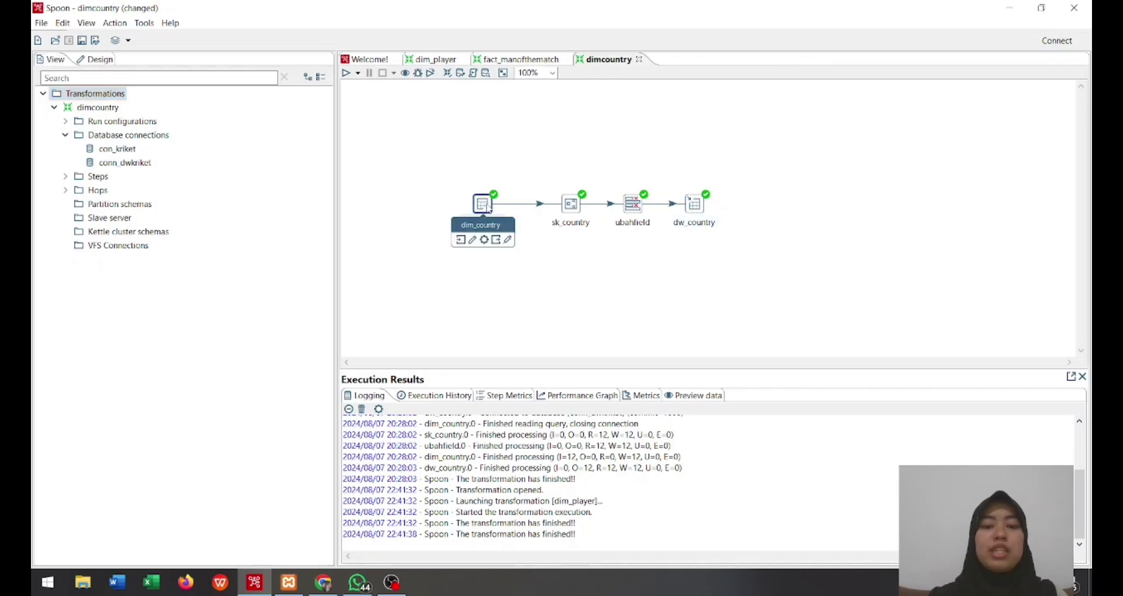
double_click(489, 209)
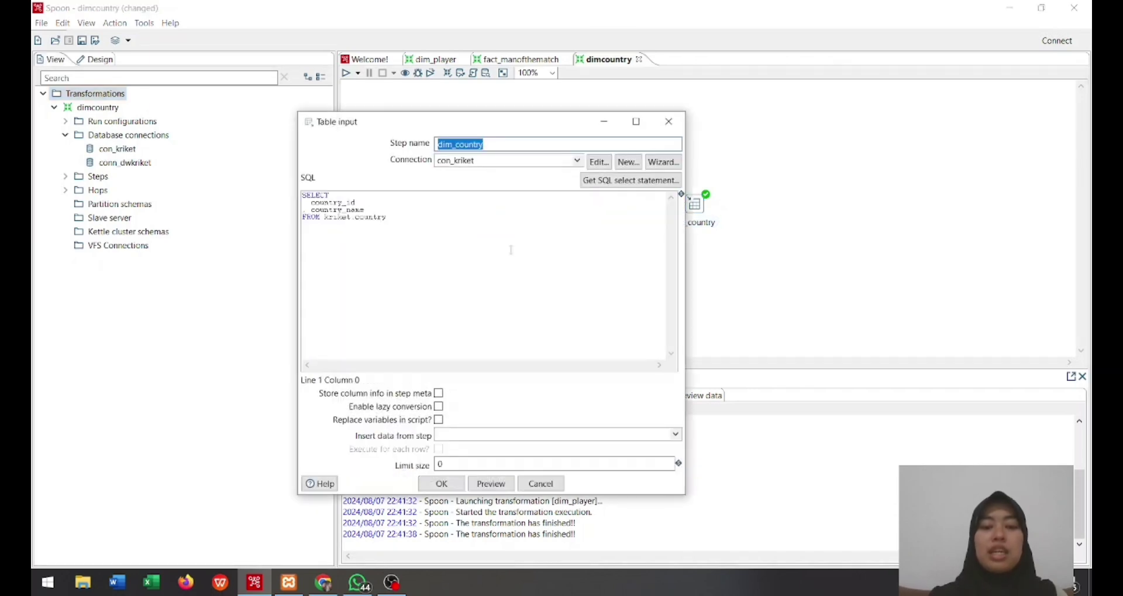
left_click(520, 267)
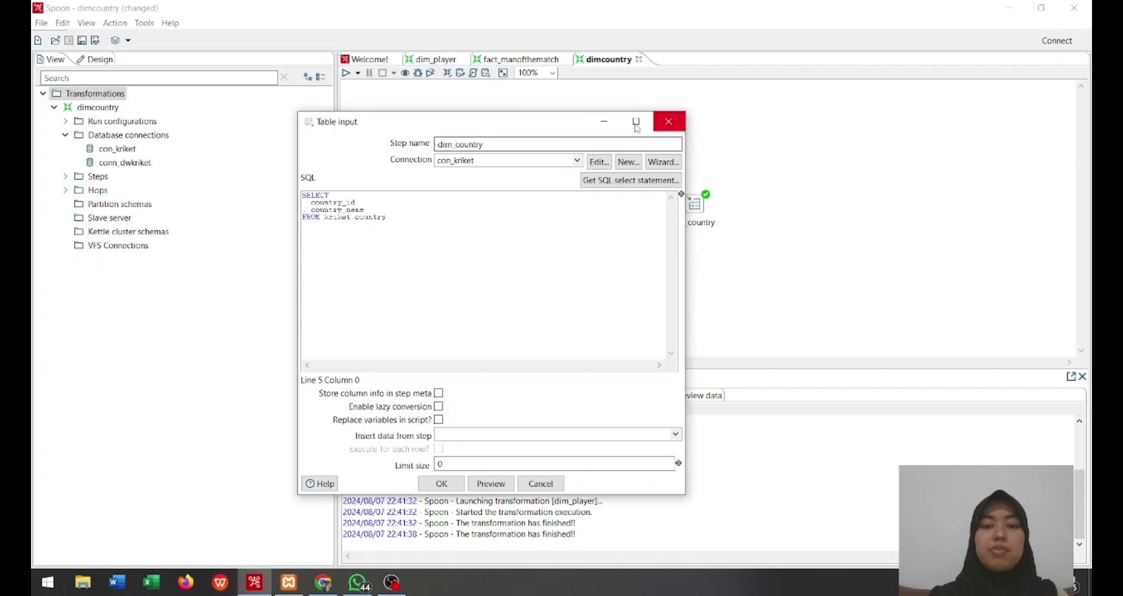
left_click(614, 122)
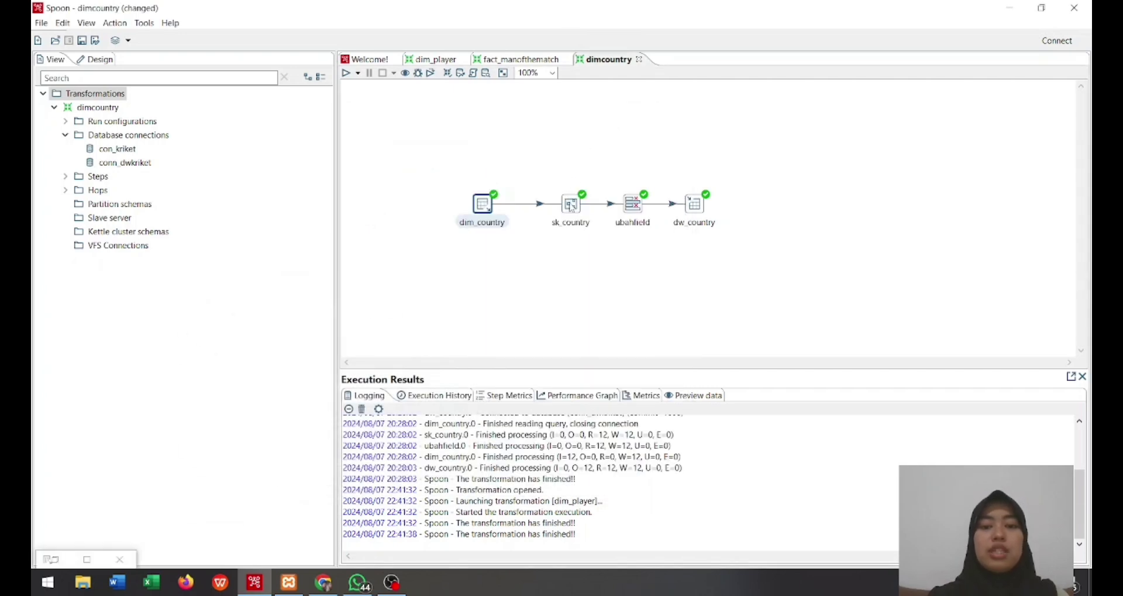
mouse_move(566, 208)
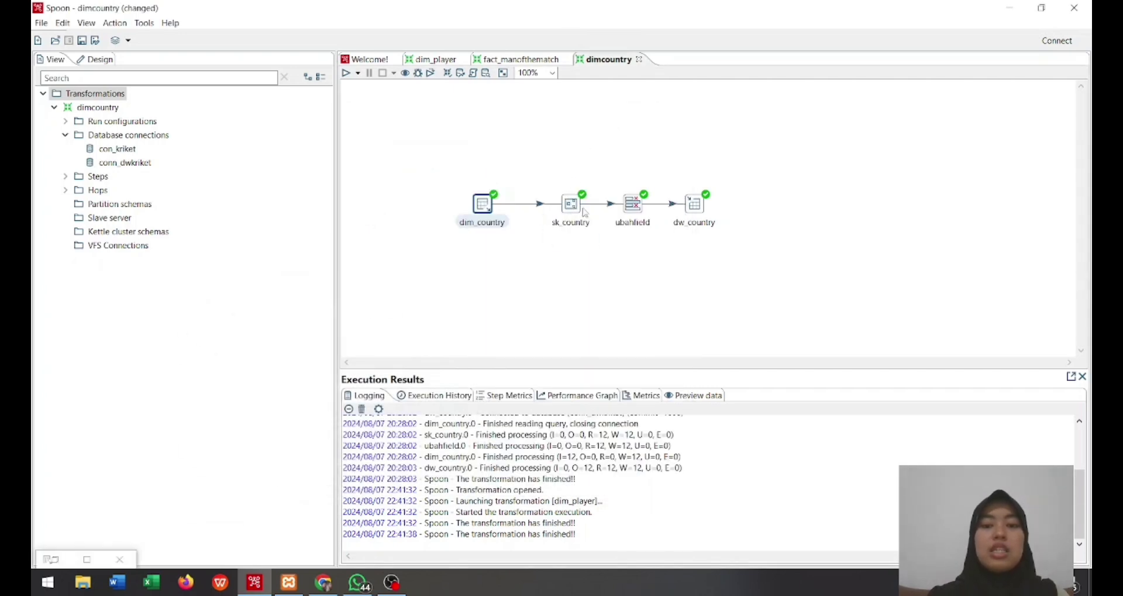
double_click(577, 211)
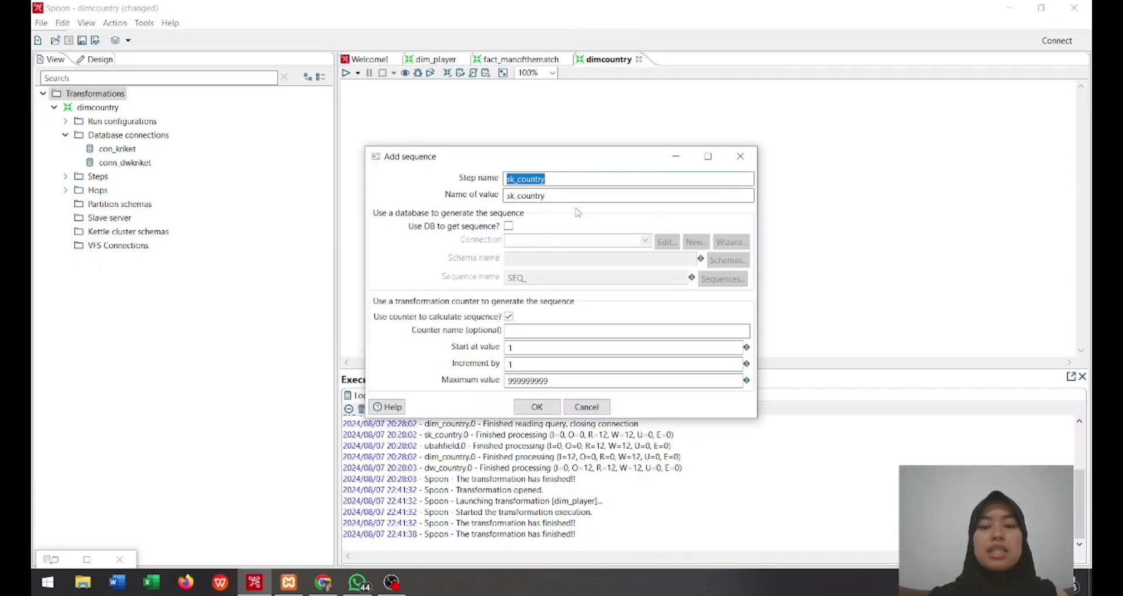
left_click(675, 156)
double_click(639, 213)
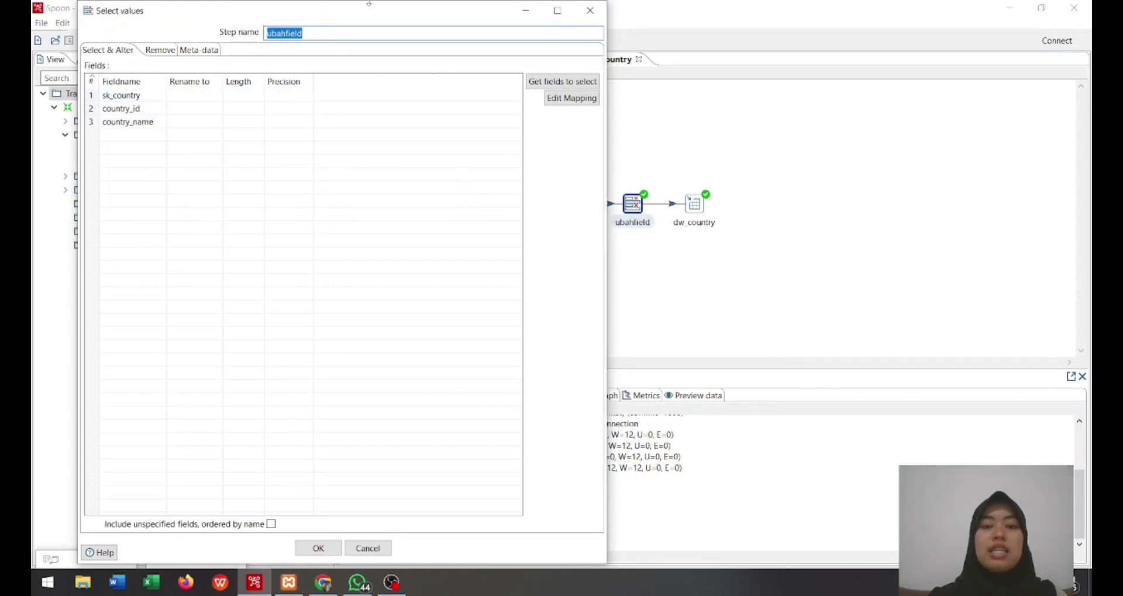
left_click(525, 10)
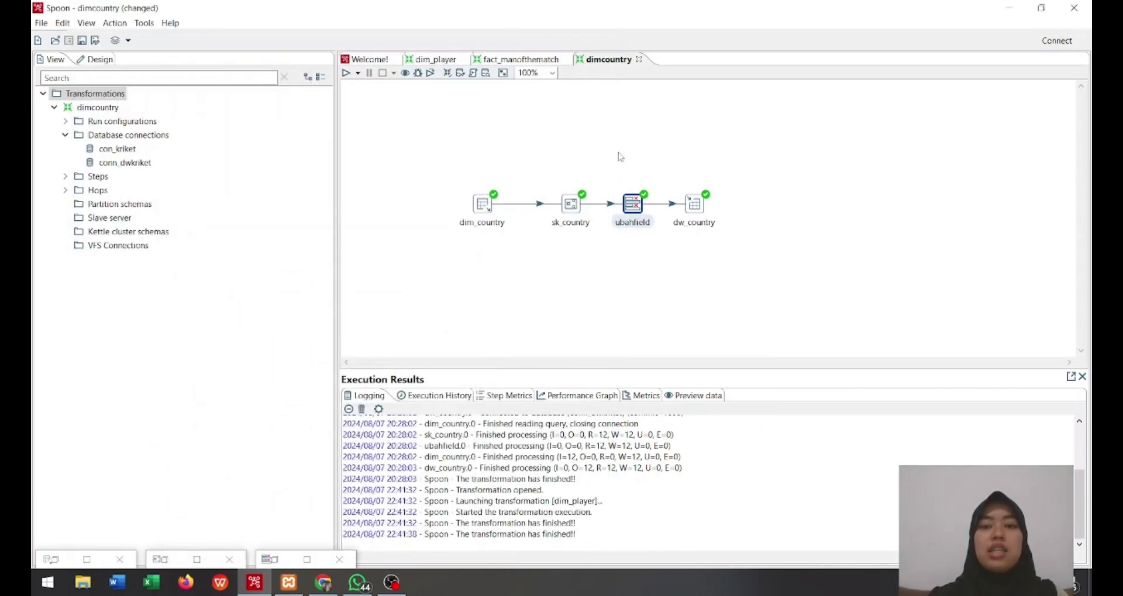
mouse_move(699, 206)
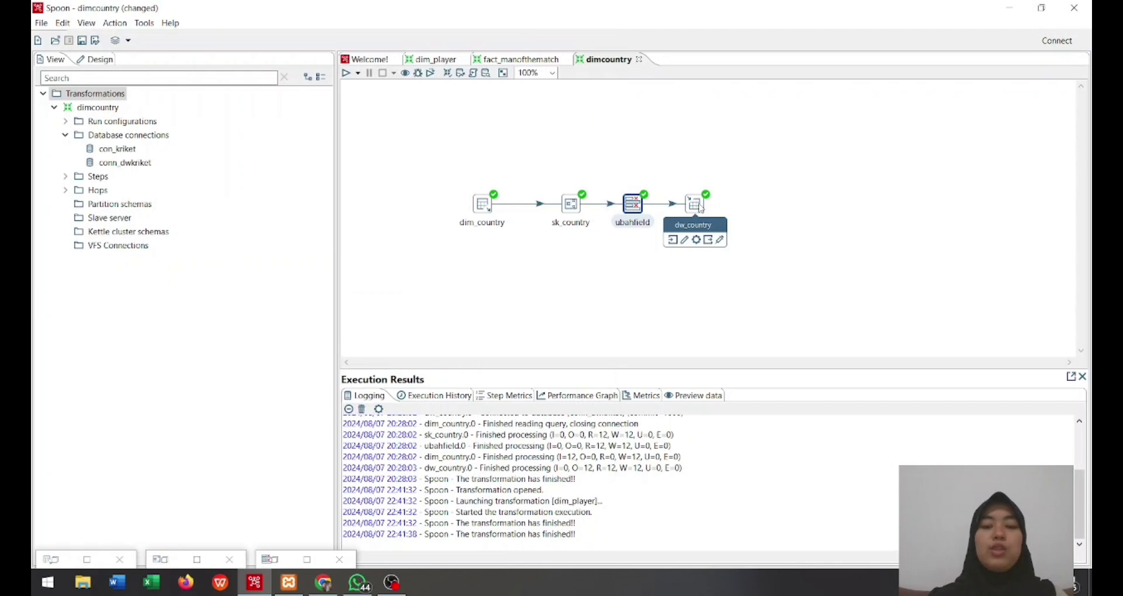
Run the dimcountry transformation with the Pentaho local run configuration, saving its changes first
left_click(348, 76)
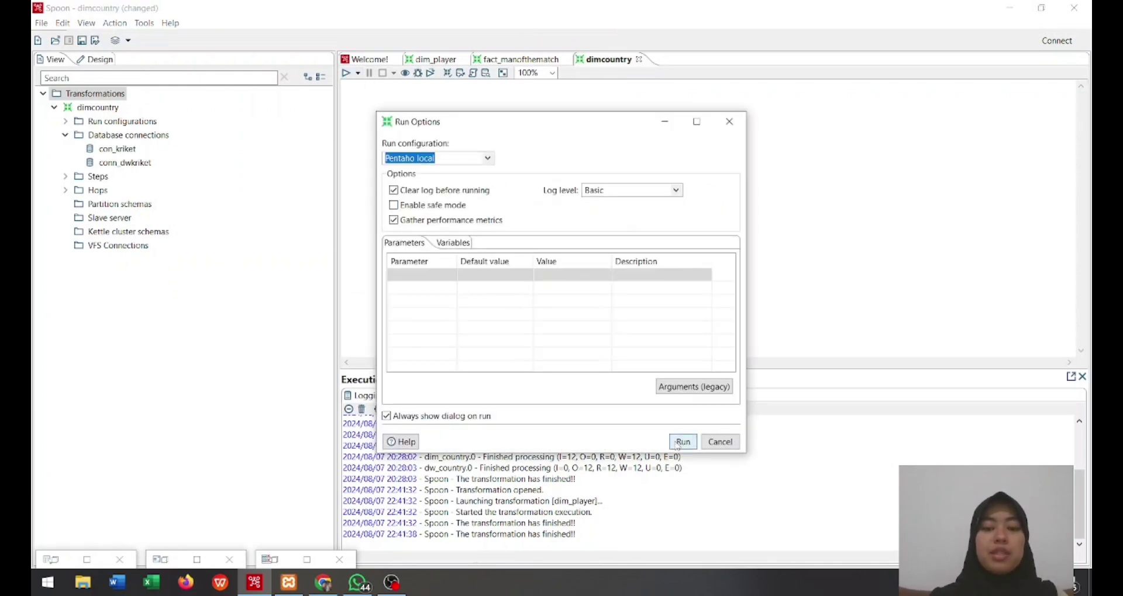
left_click(679, 443)
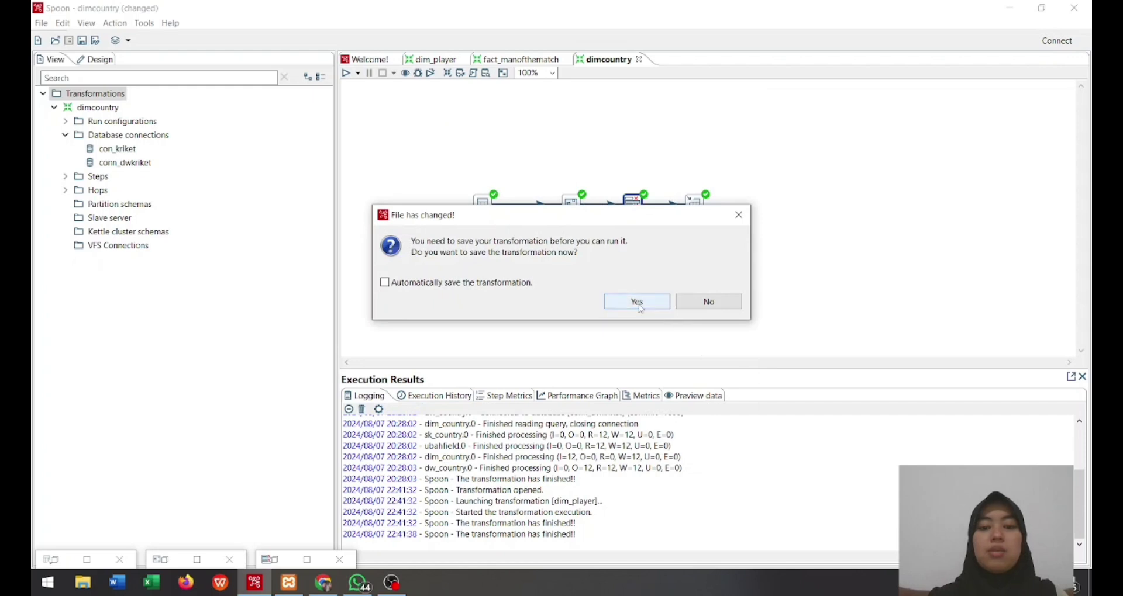
left_click(637, 302)
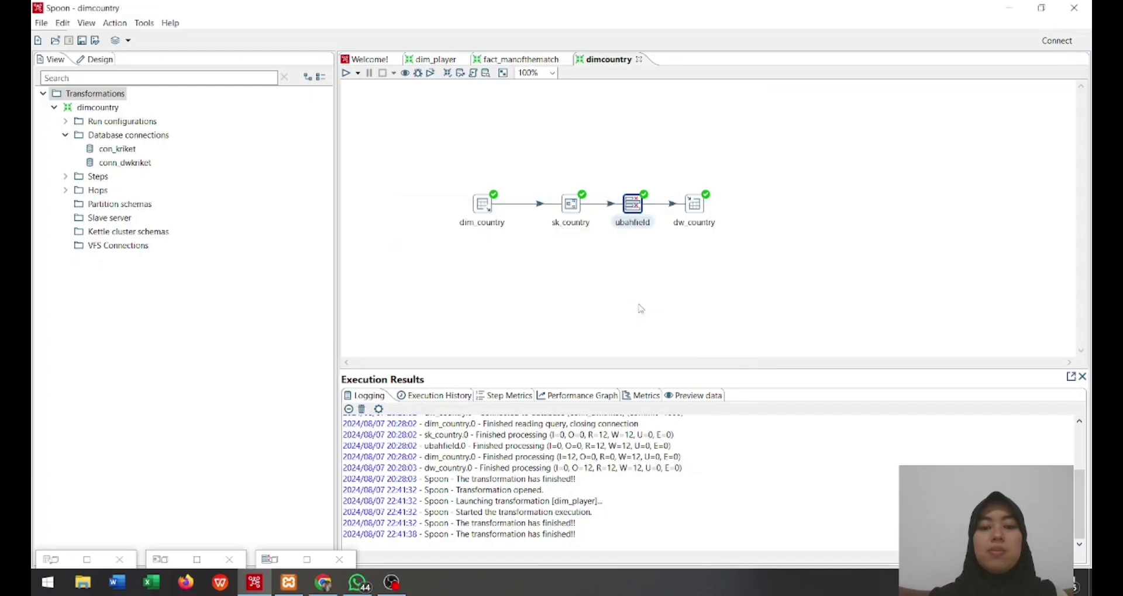
Preview the first 1000 rows of the dw_country output step, check the country records, and dismiss the preview windows
left_click(698, 214)
right_click(696, 209)
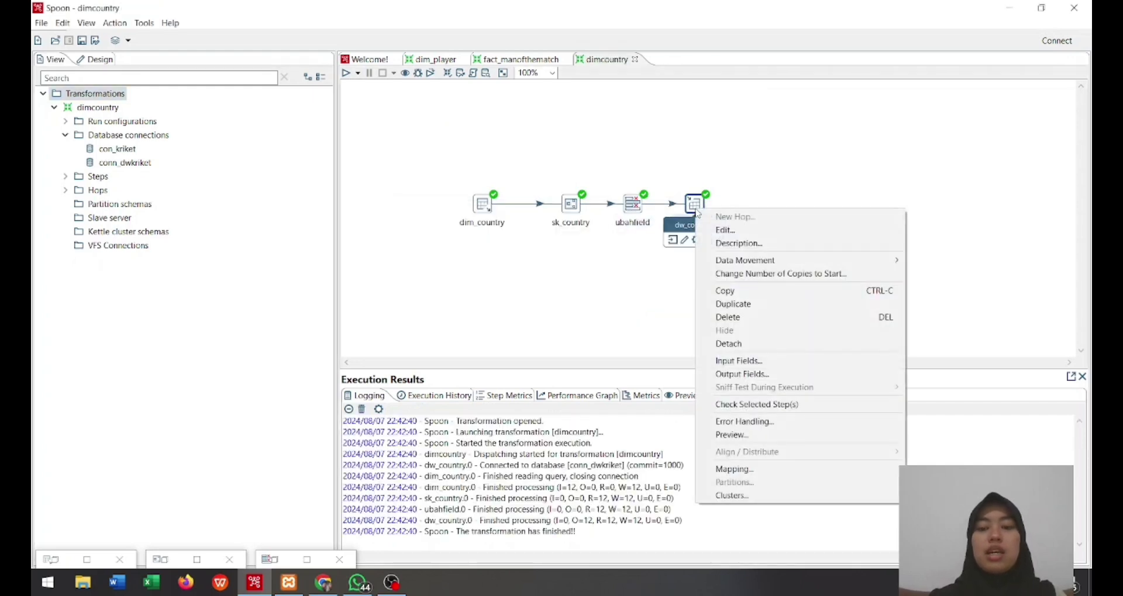
left_click(728, 436)
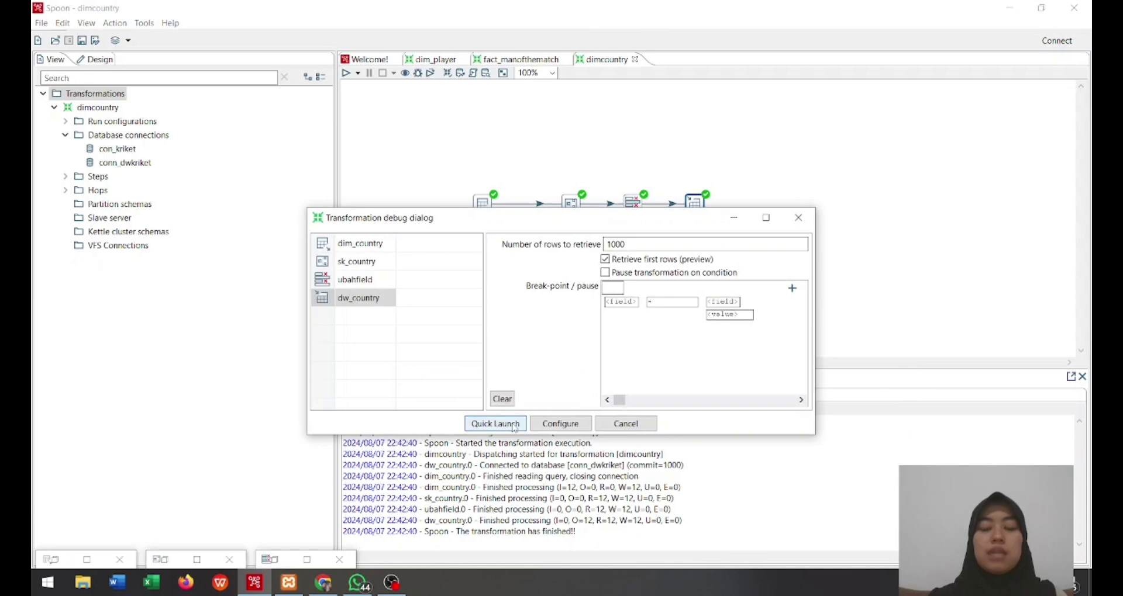
left_click(495, 423)
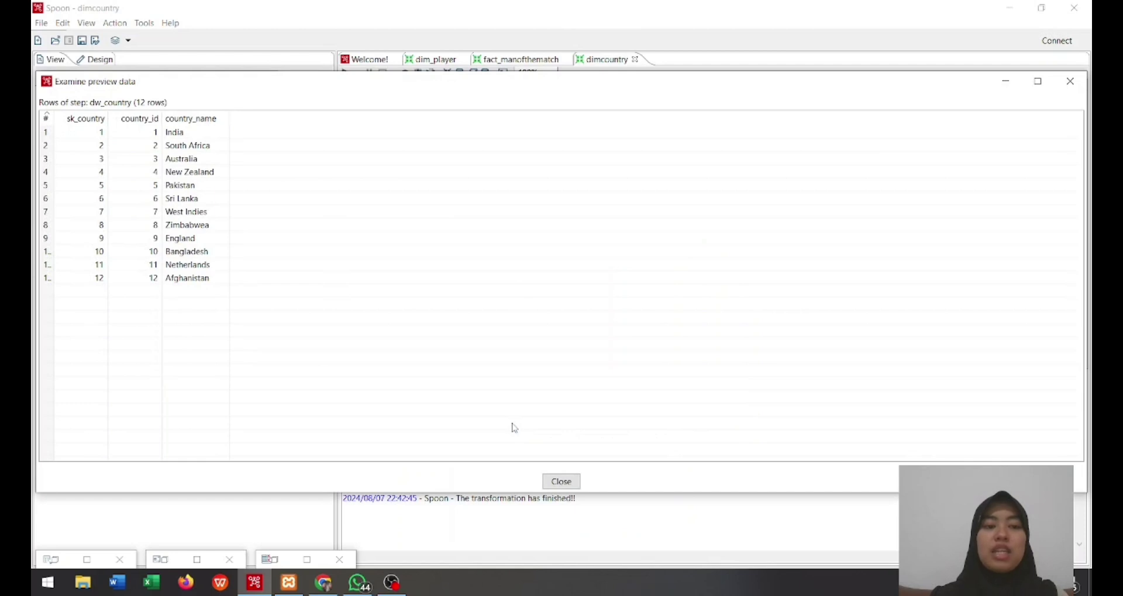
left_click(562, 481)
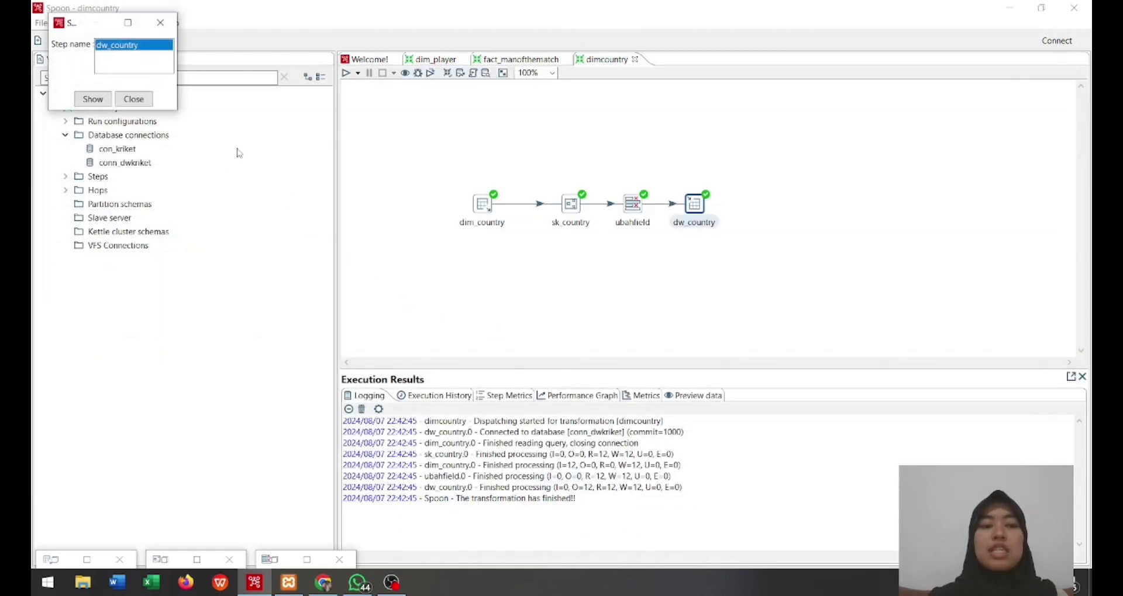
left_click(142, 101)
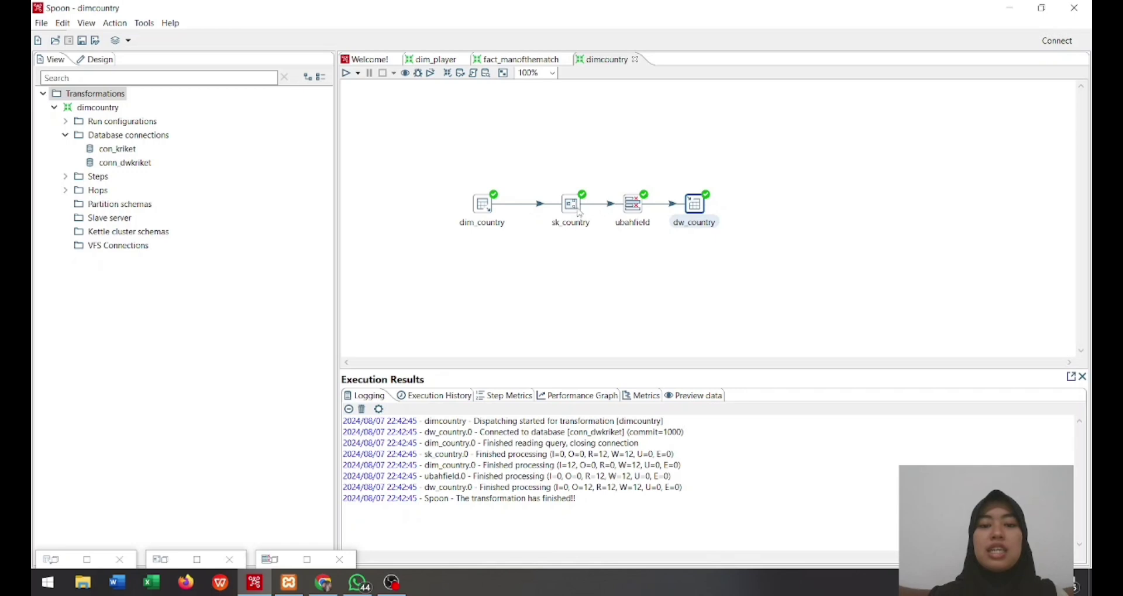
Switch to the fact_manofthematch transformation and inspect the SQL queries of the player_match and dim_player table input steps
mouse_move(579, 213)
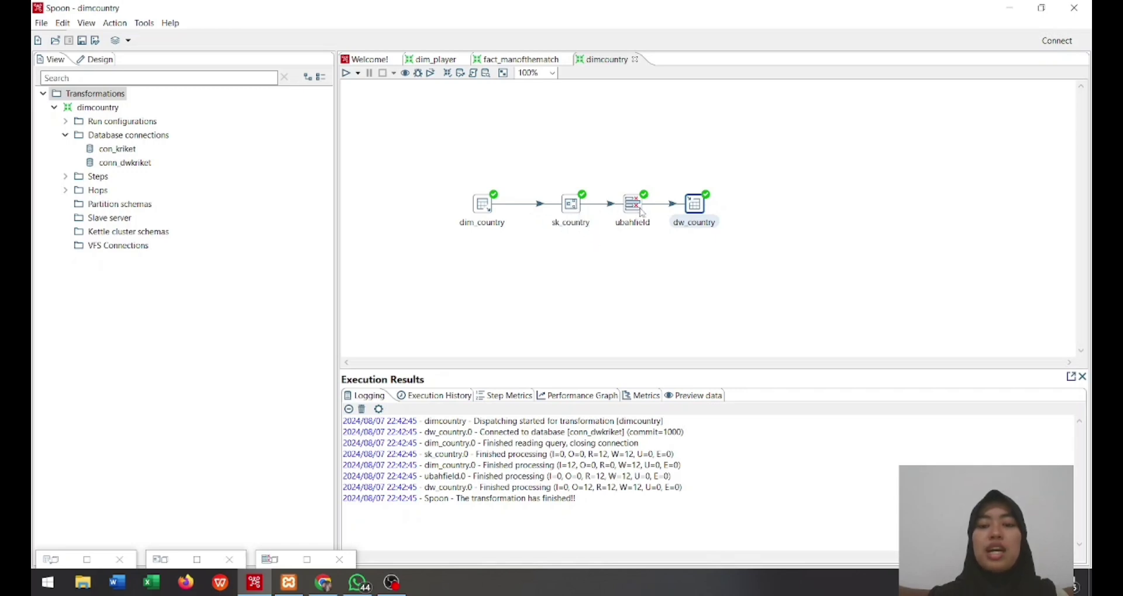
mouse_move(642, 210)
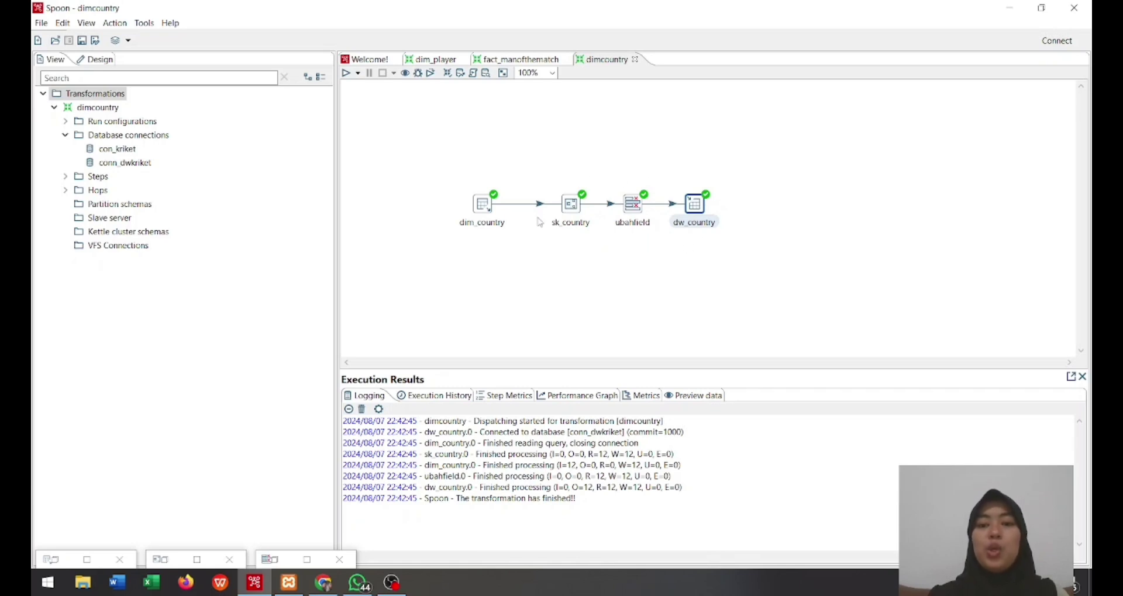
mouse_move(705, 213)
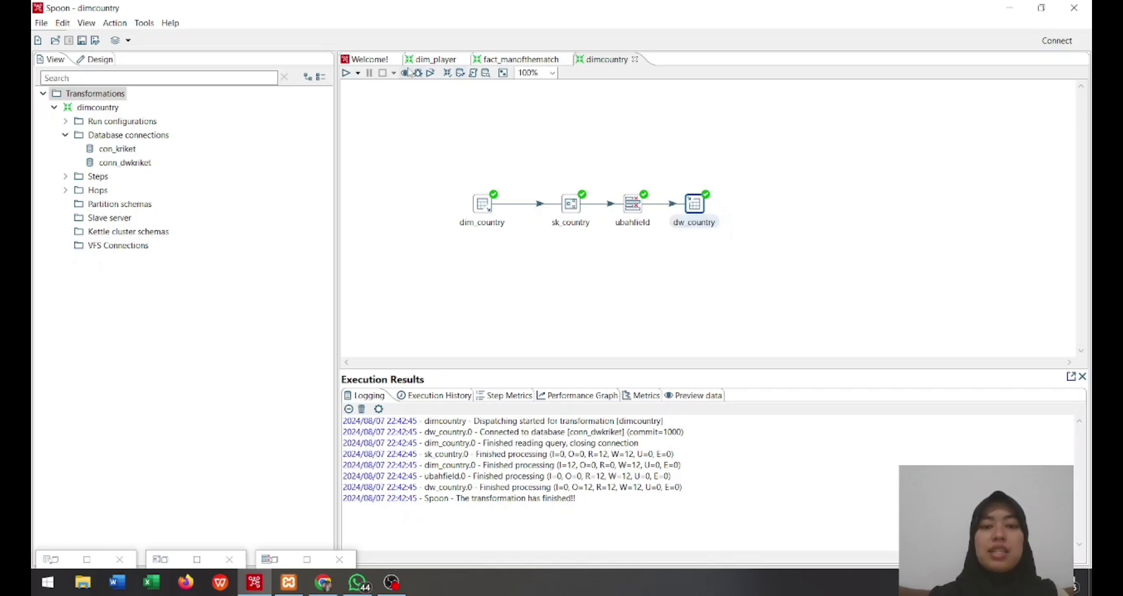
left_click(495, 63)
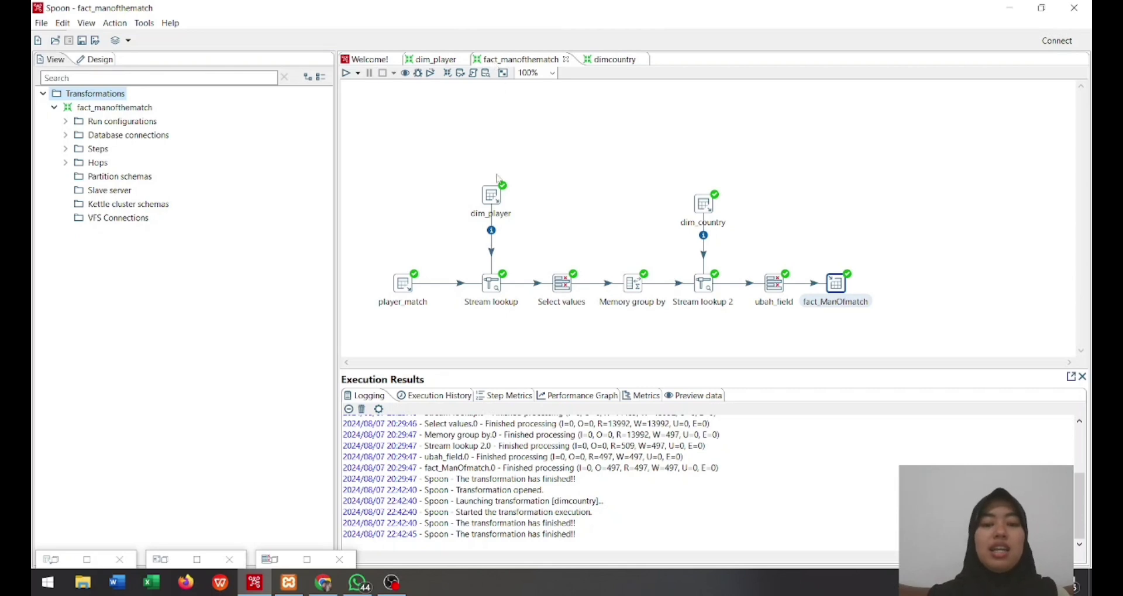
left_click(409, 290)
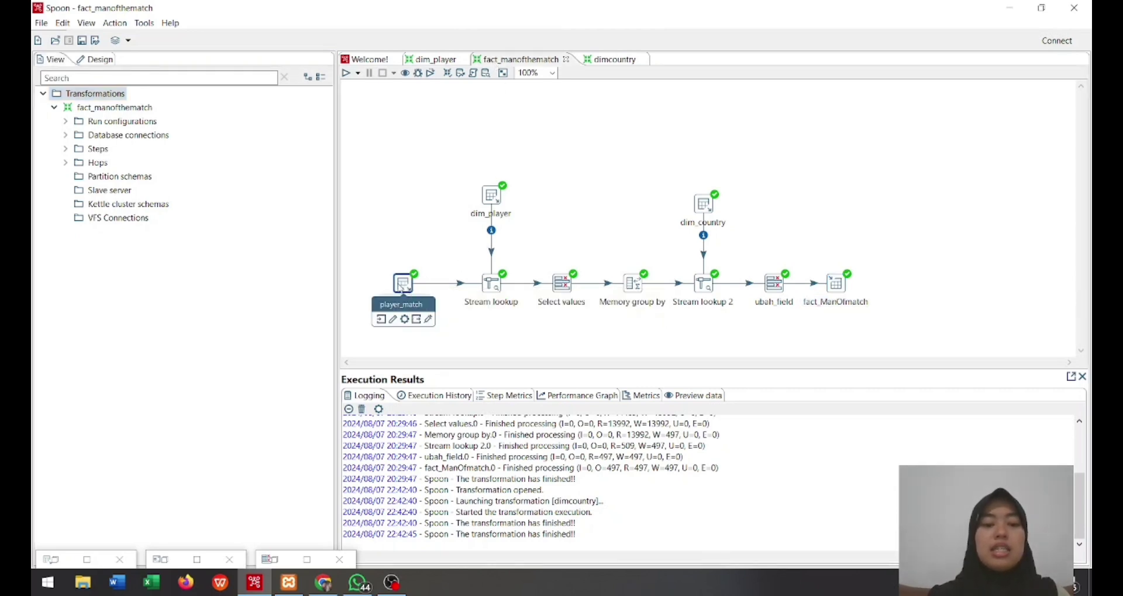
double_click(402, 287)
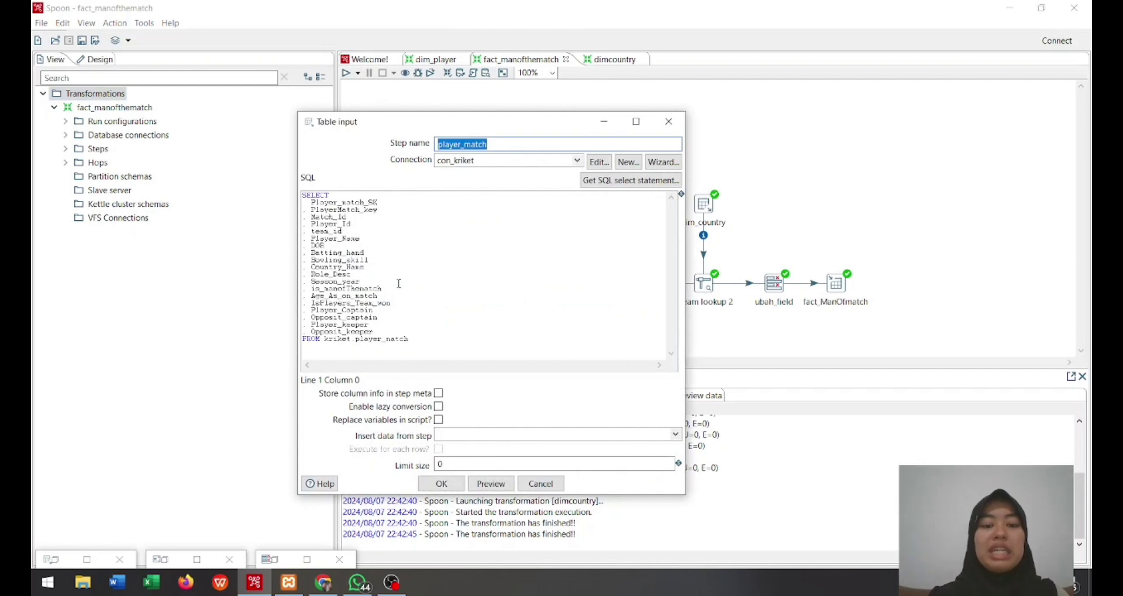
left_click(611, 129)
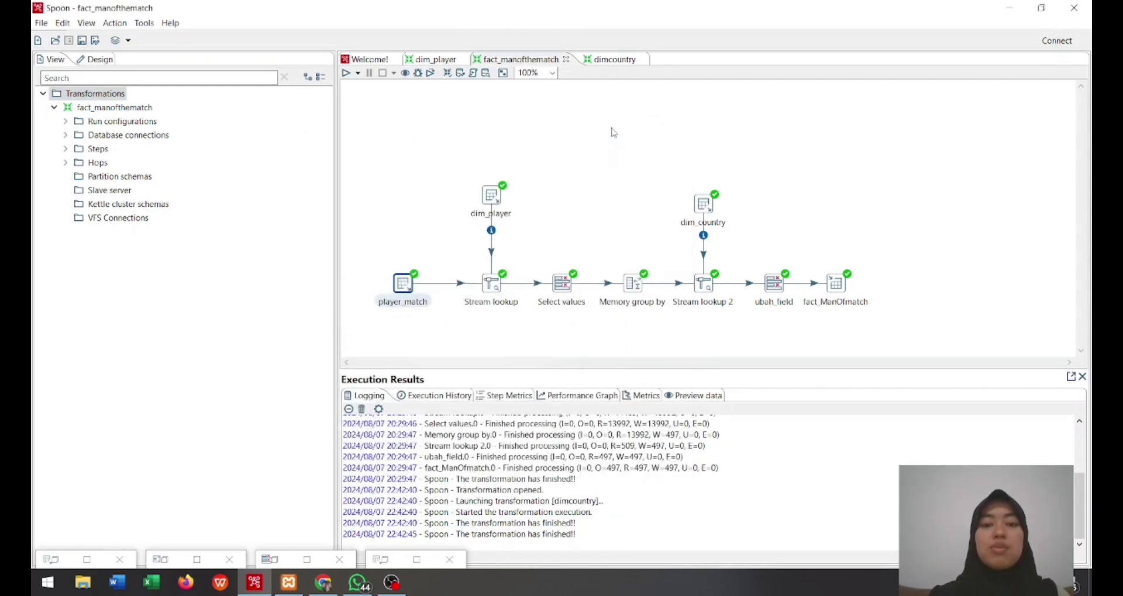
double_click(493, 198)
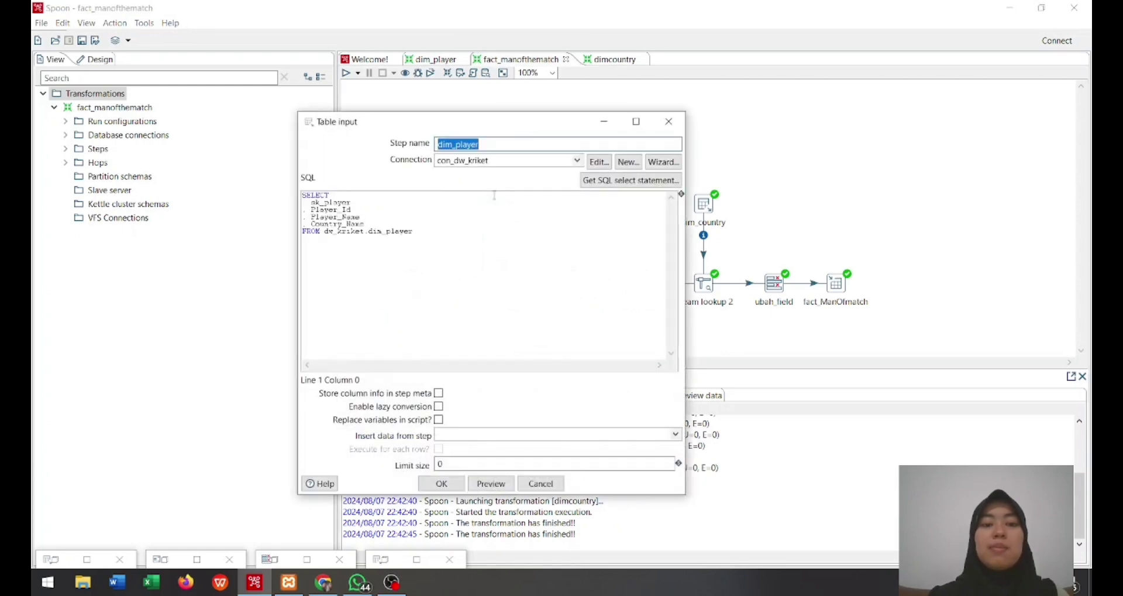
left_click(604, 123)
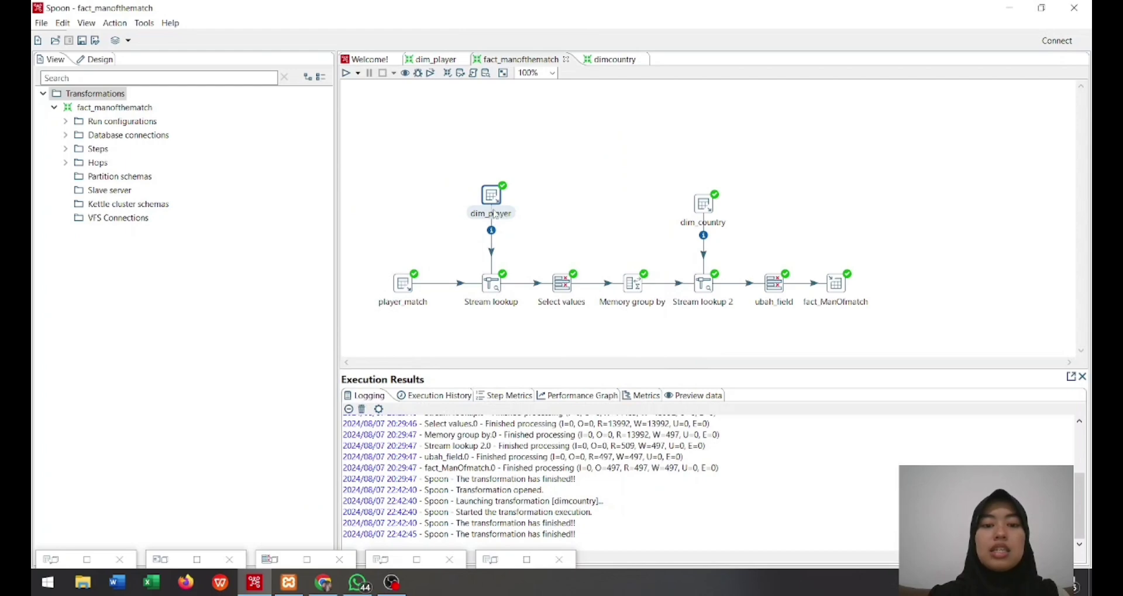
Inspect the settings of the Stream lookup, Select values and Memory group by steps in fact_manofthematch
double_click(494, 294)
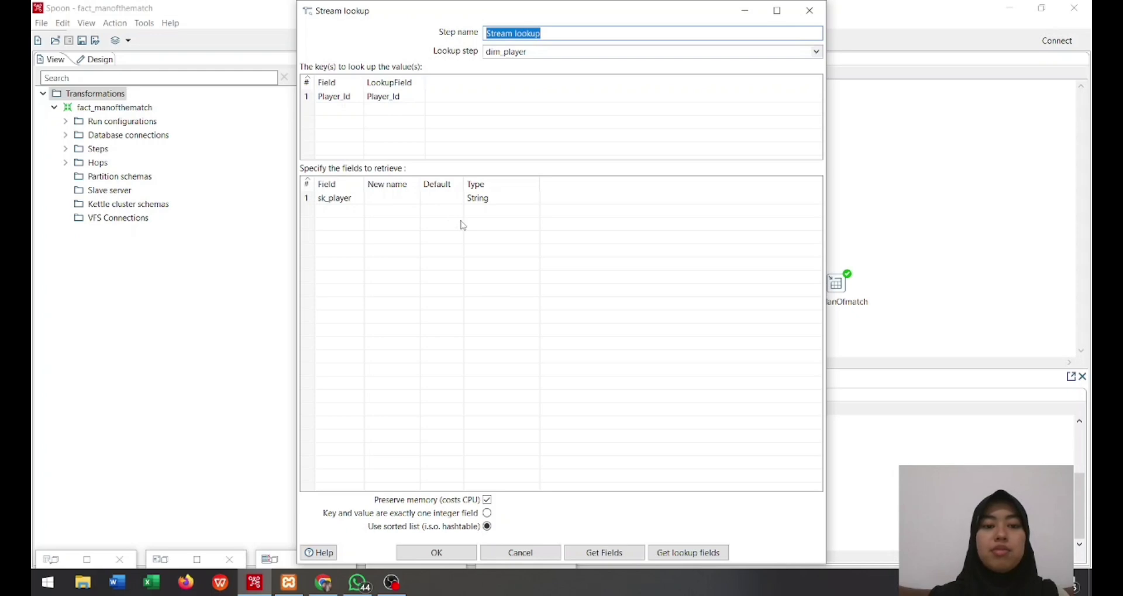
left_click(810, 11)
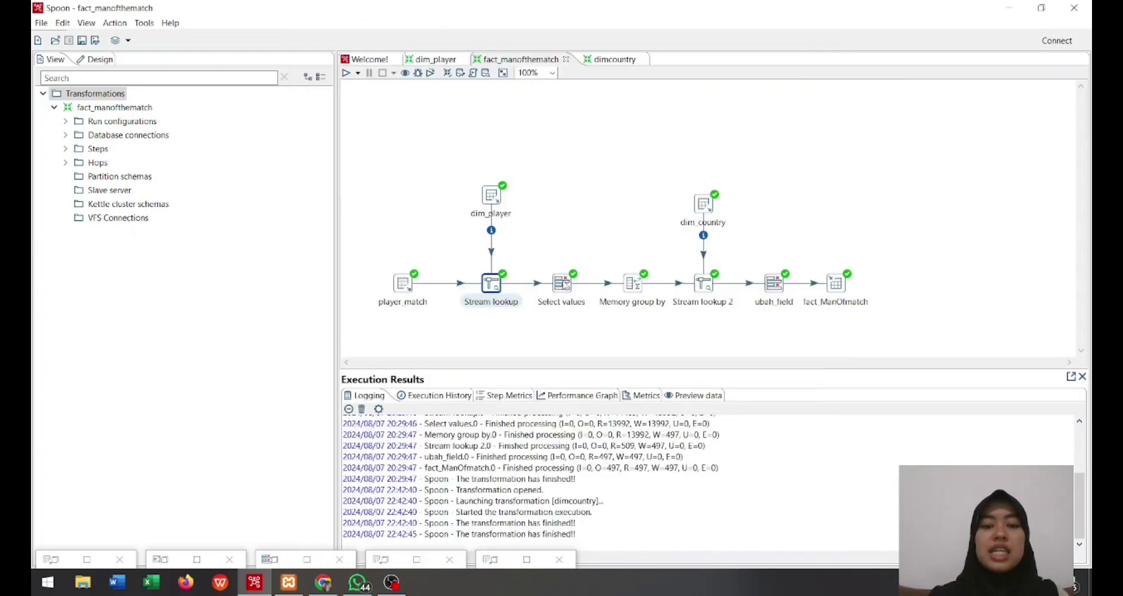
double_click(562, 284)
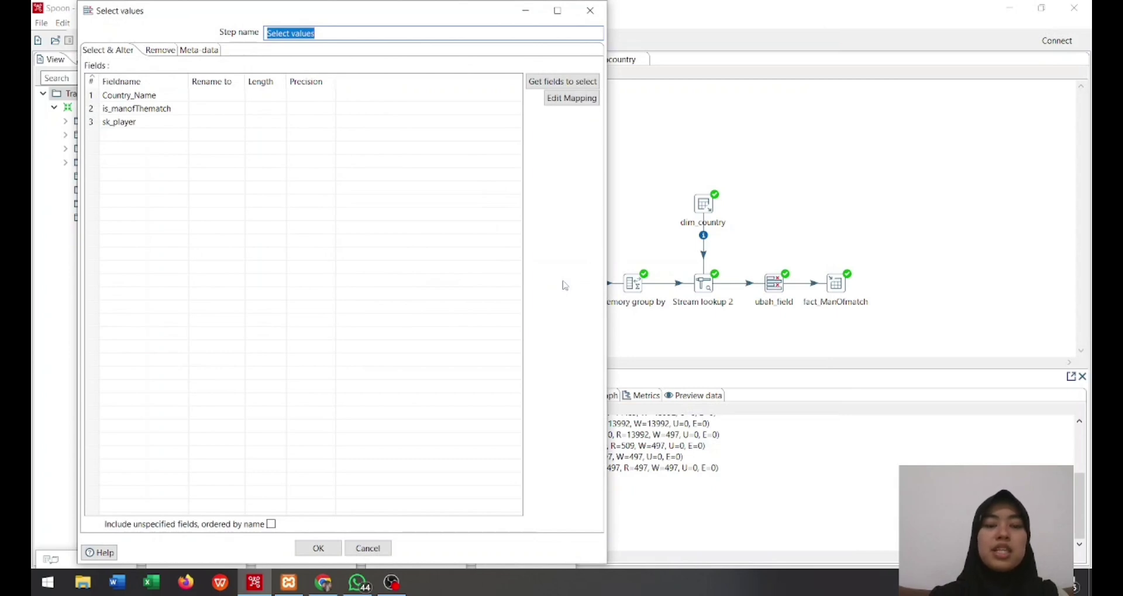
left_click(524, 11)
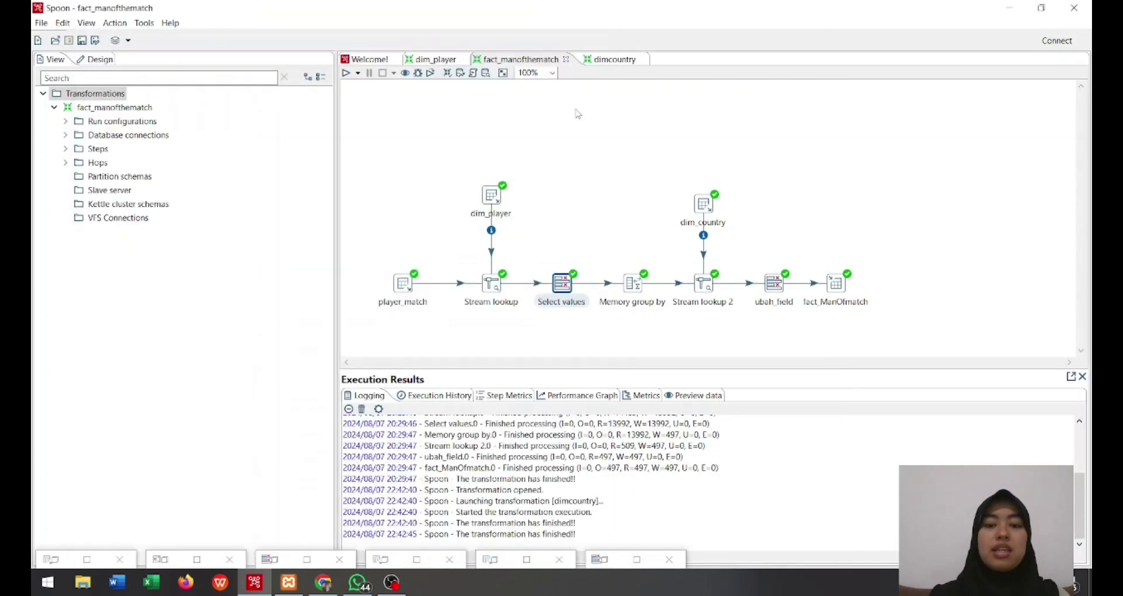
double_click(633, 284)
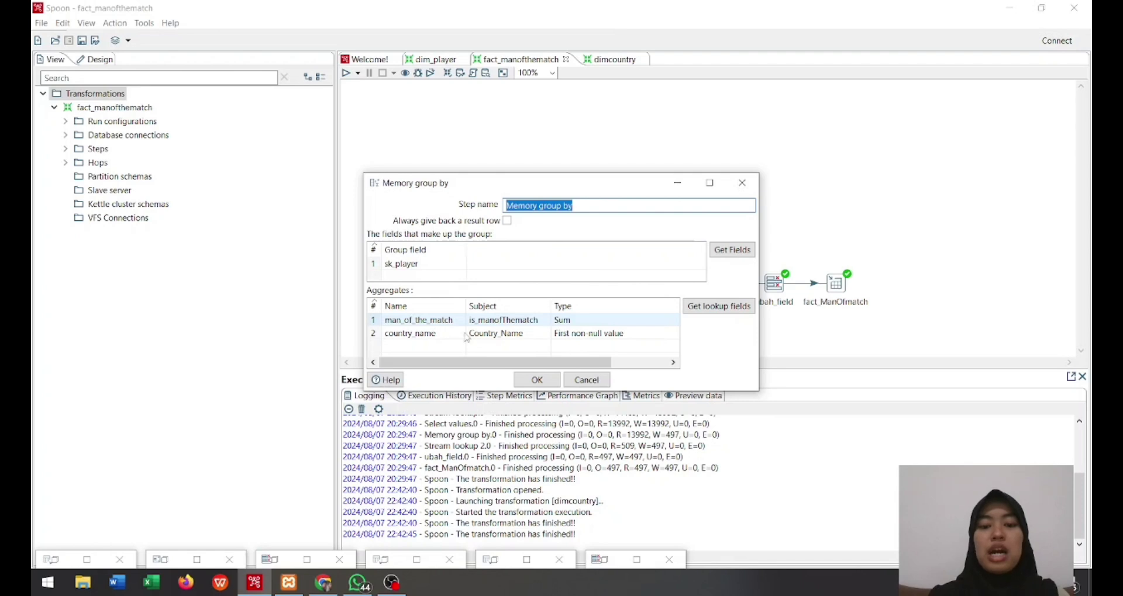
left_click(537, 380)
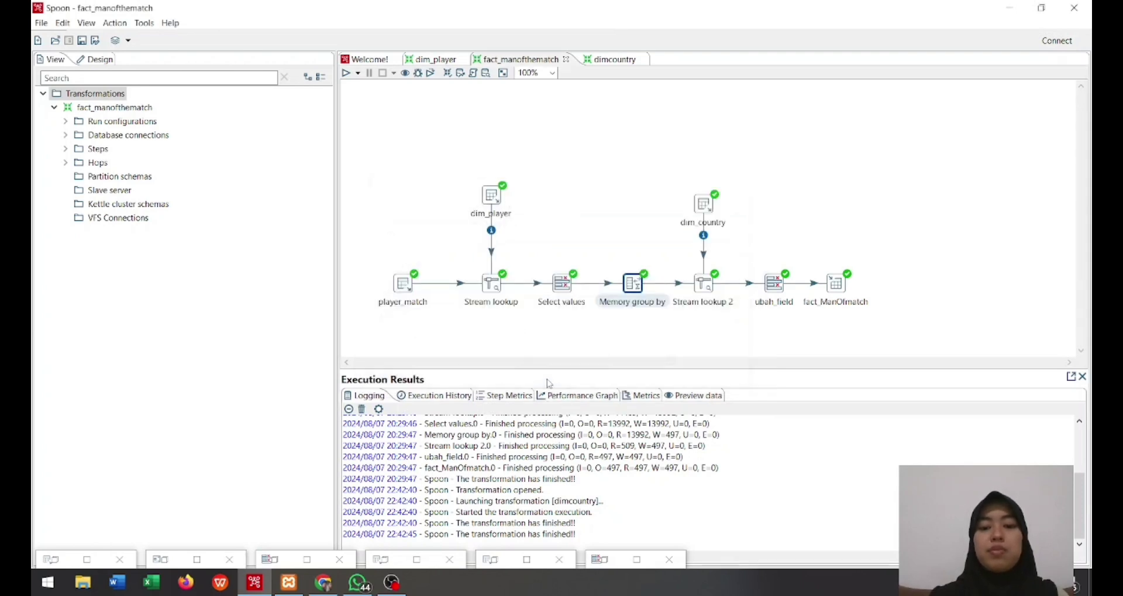
Inspect the lookup key and retrieved field of Stream lookup 2 and the fields selected in ubah_field
left_click(701, 291)
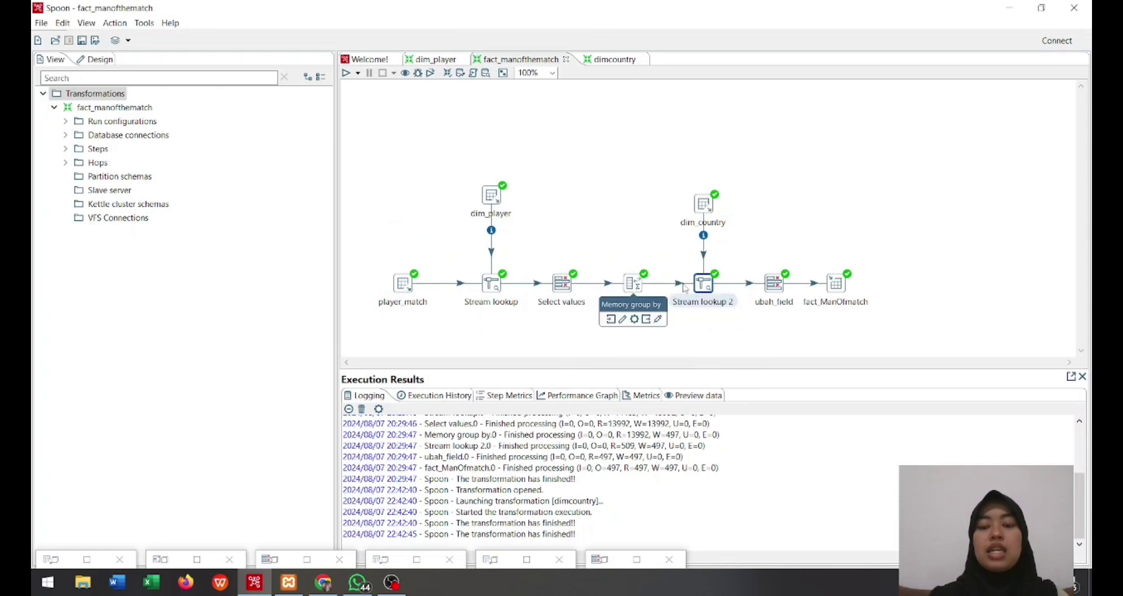
mouse_move(701, 289)
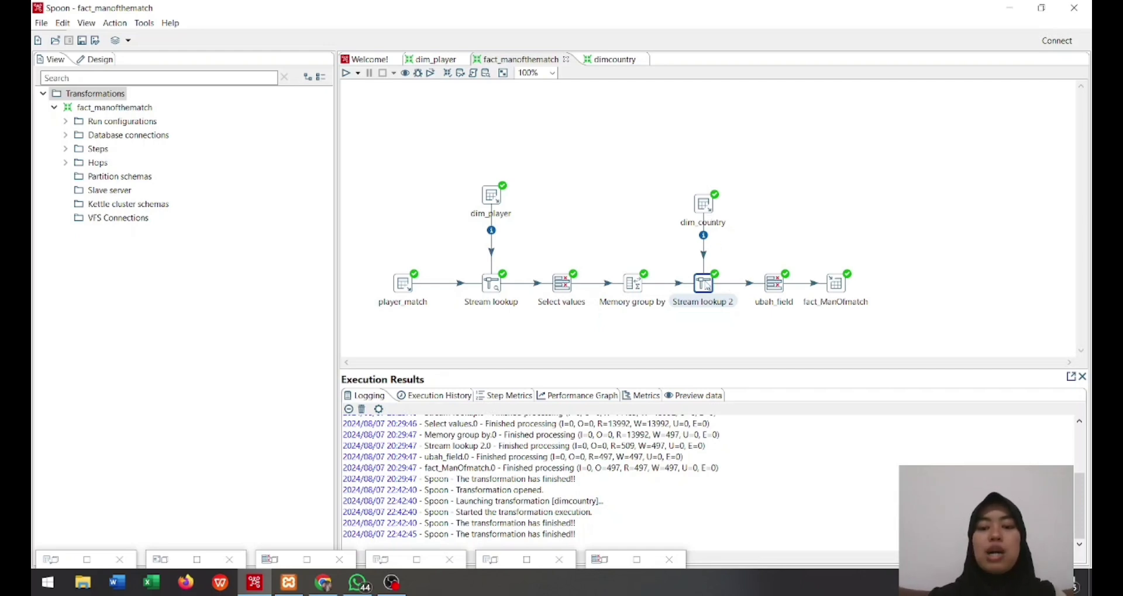
double_click(704, 283)
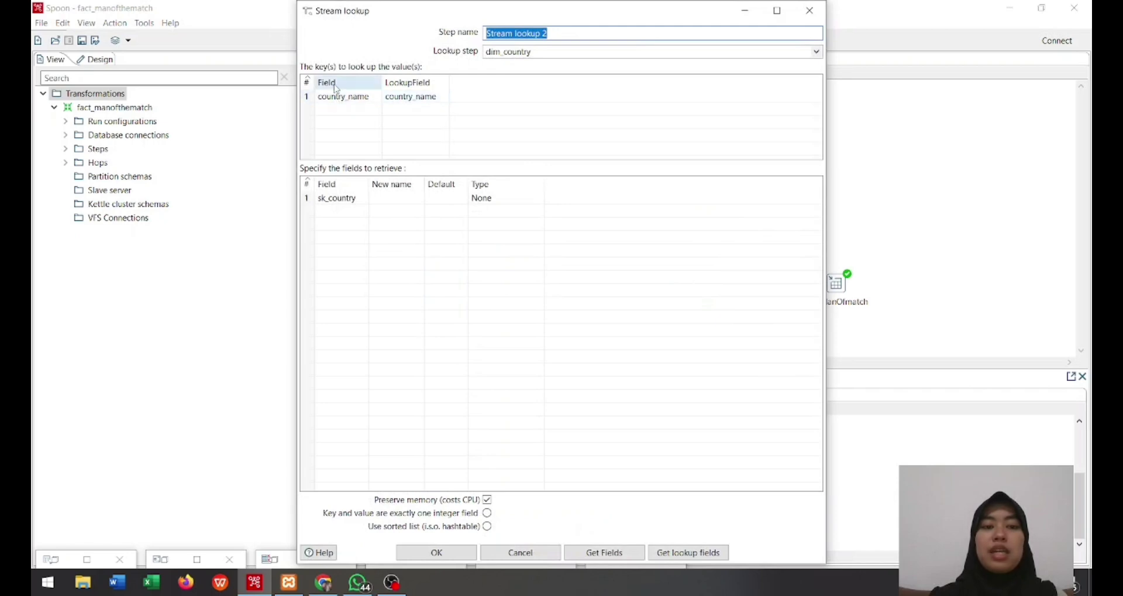
left_click(816, 11)
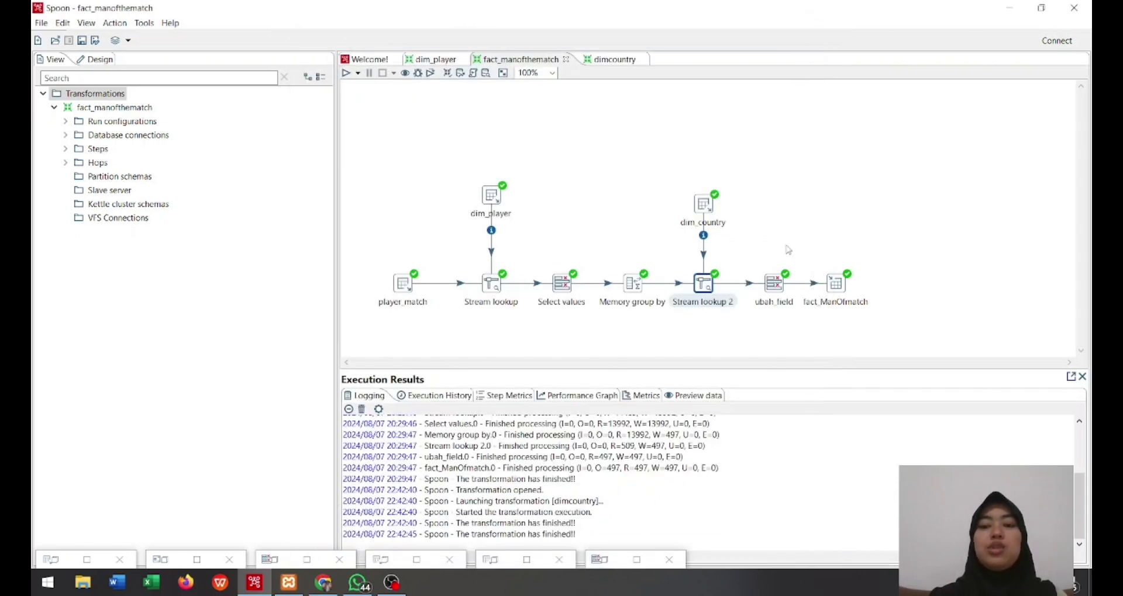
double_click(774, 283)
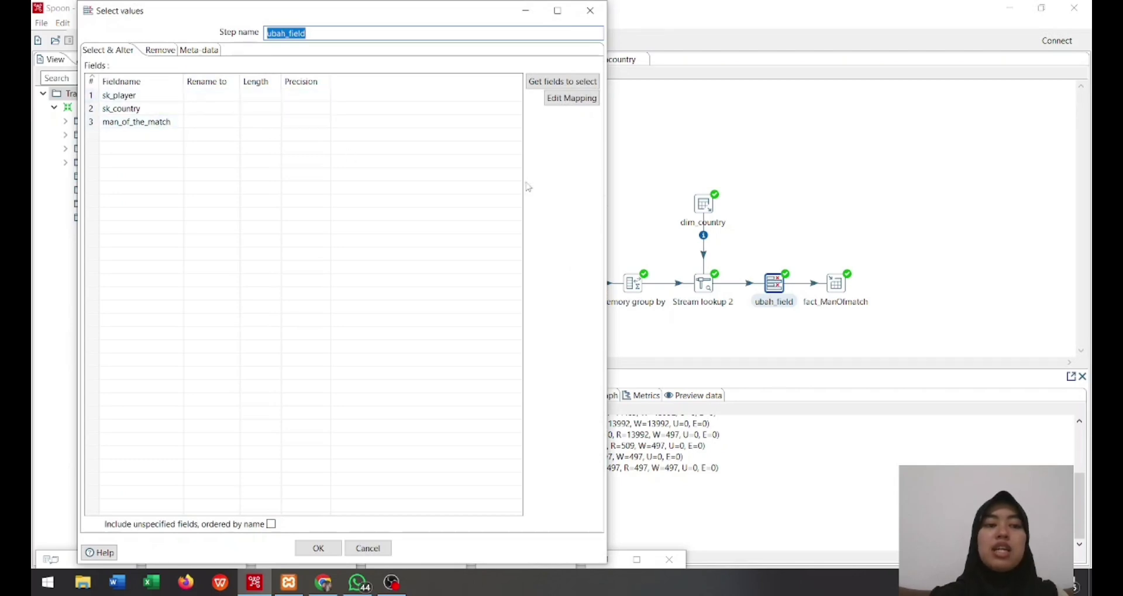
left_click(591, 21)
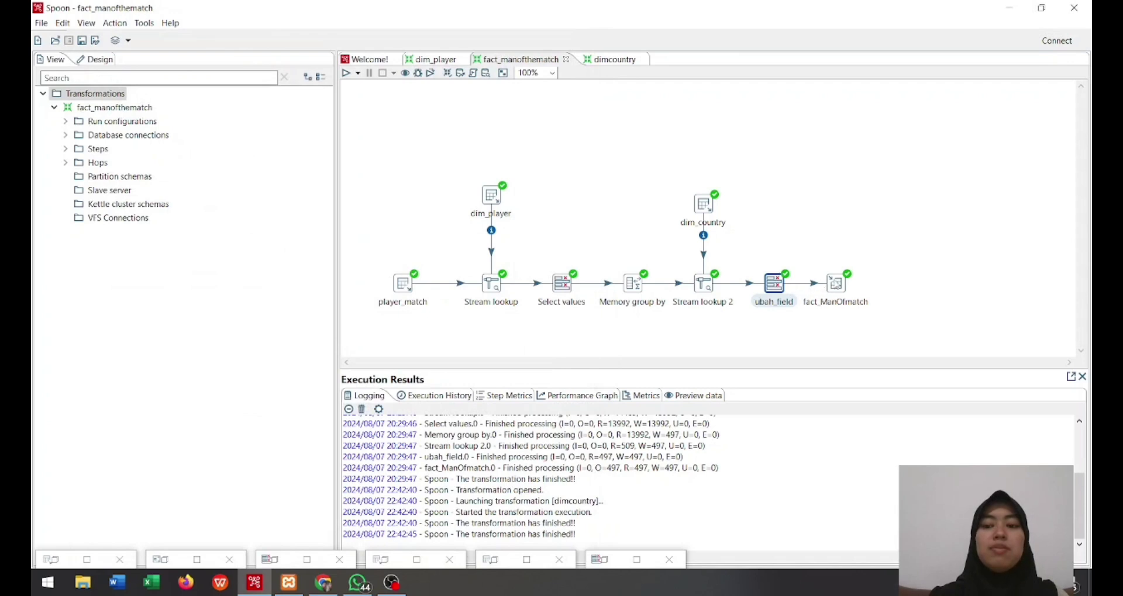
Run the fact_manofthematch transformation with the Pentaho local run configuration and Basic log level
left_click(835, 285)
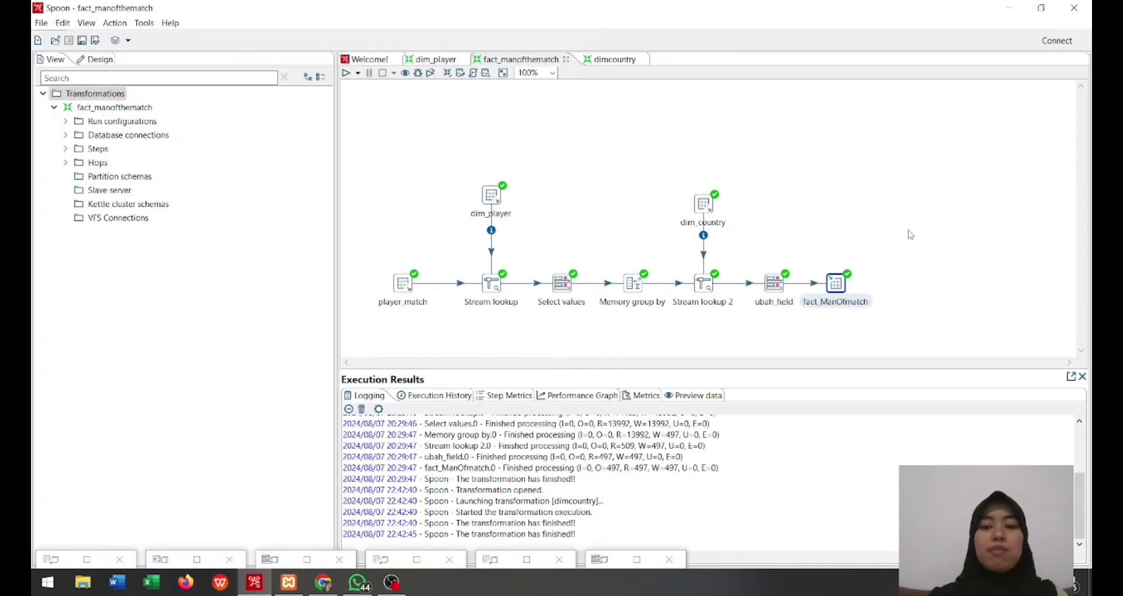
left_click(346, 74)
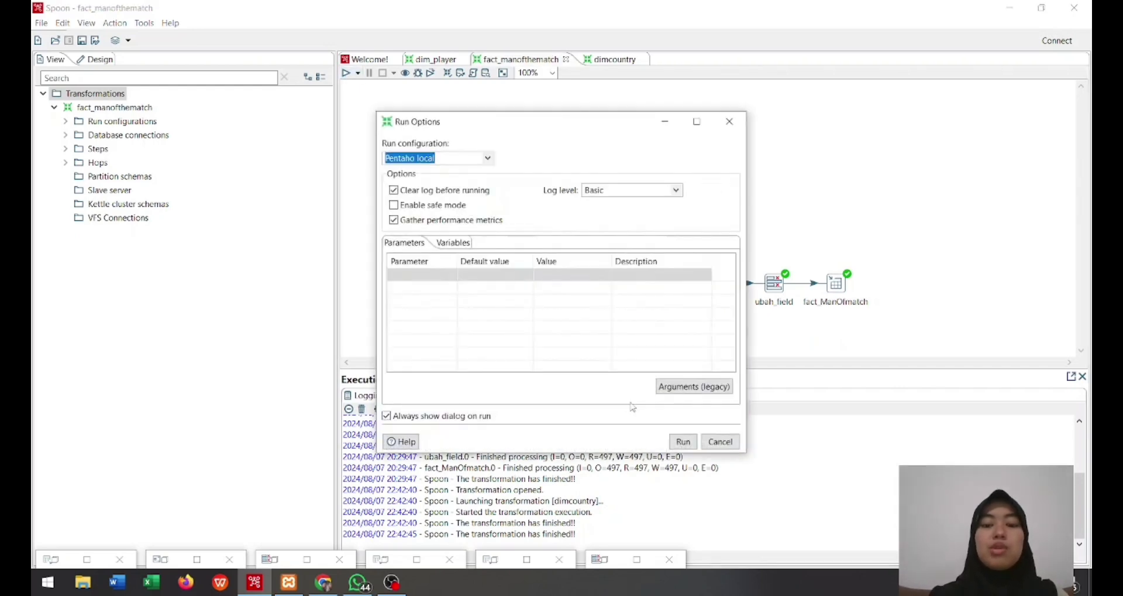
left_click(683, 443)
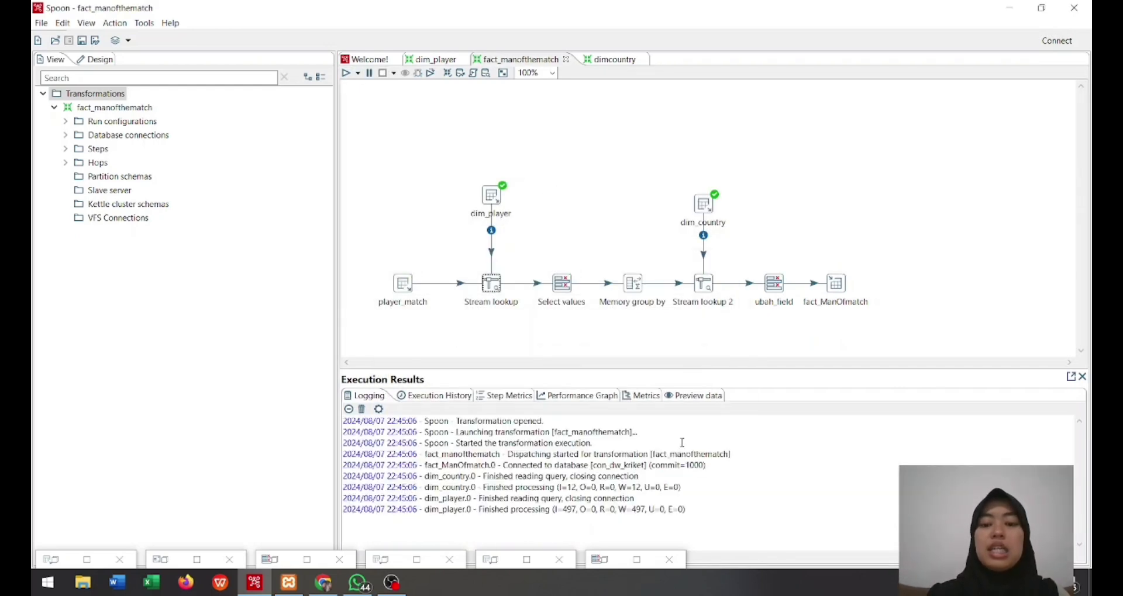
Preview the first 1000 rows of the fact_ManOfmatch output step and look through the man_of_the_match values per player and country
right_click(841, 292)
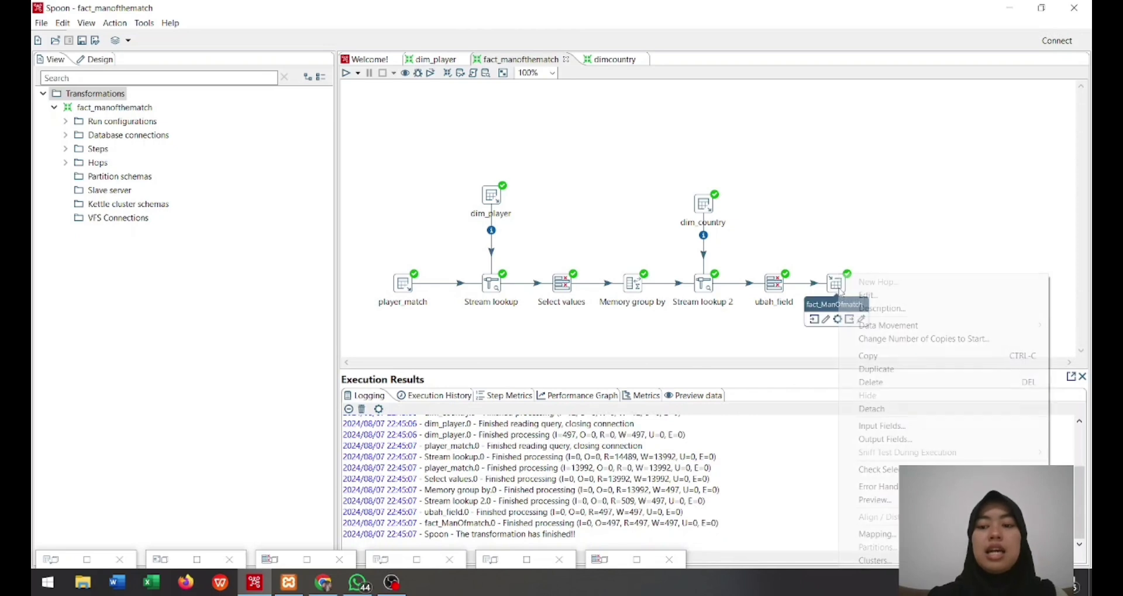
left_click(887, 500)
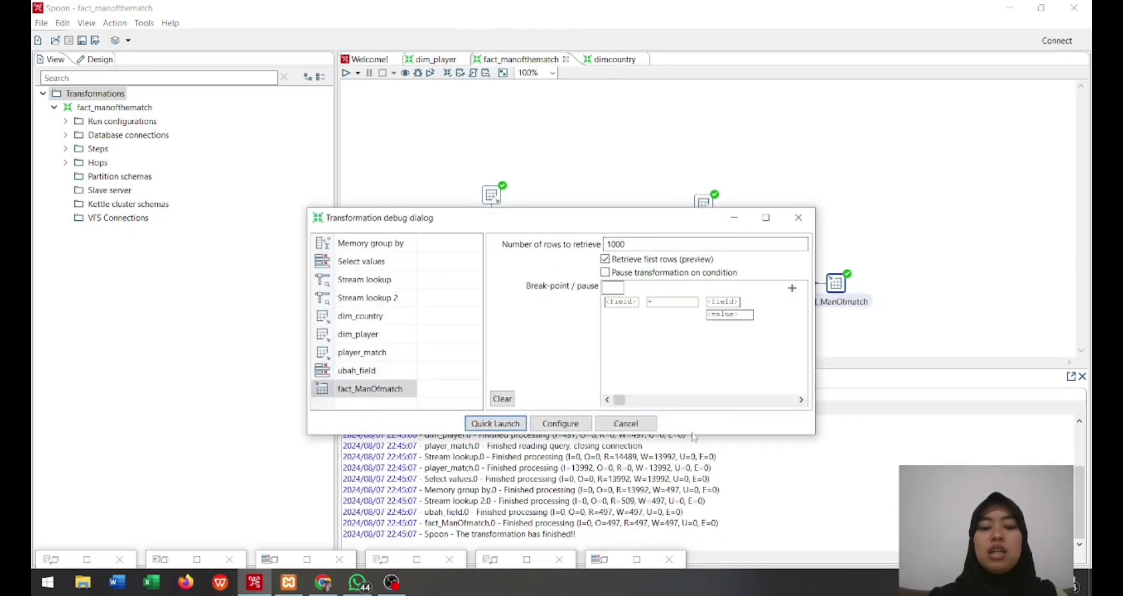
left_click(497, 424)
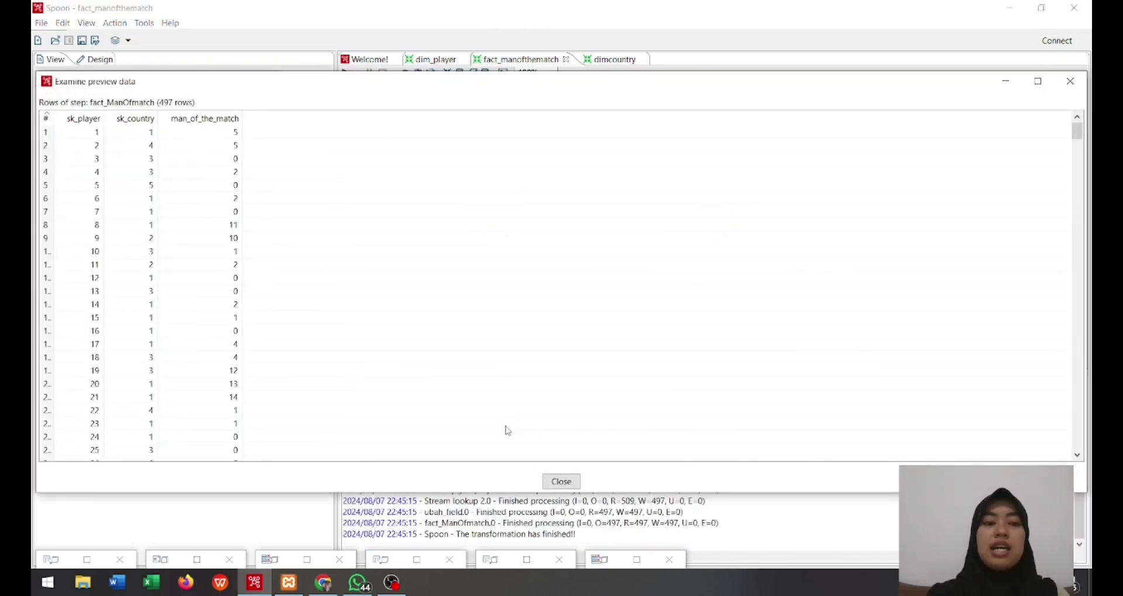
scroll(516, 384, "down", 2)
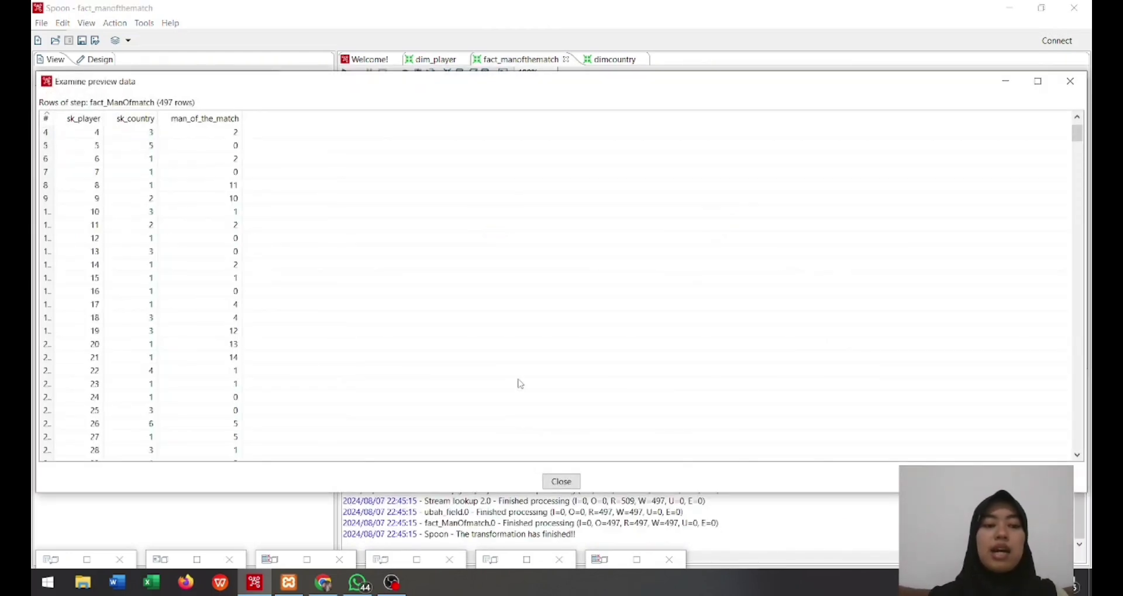
scroll(516, 383, "up", 2)
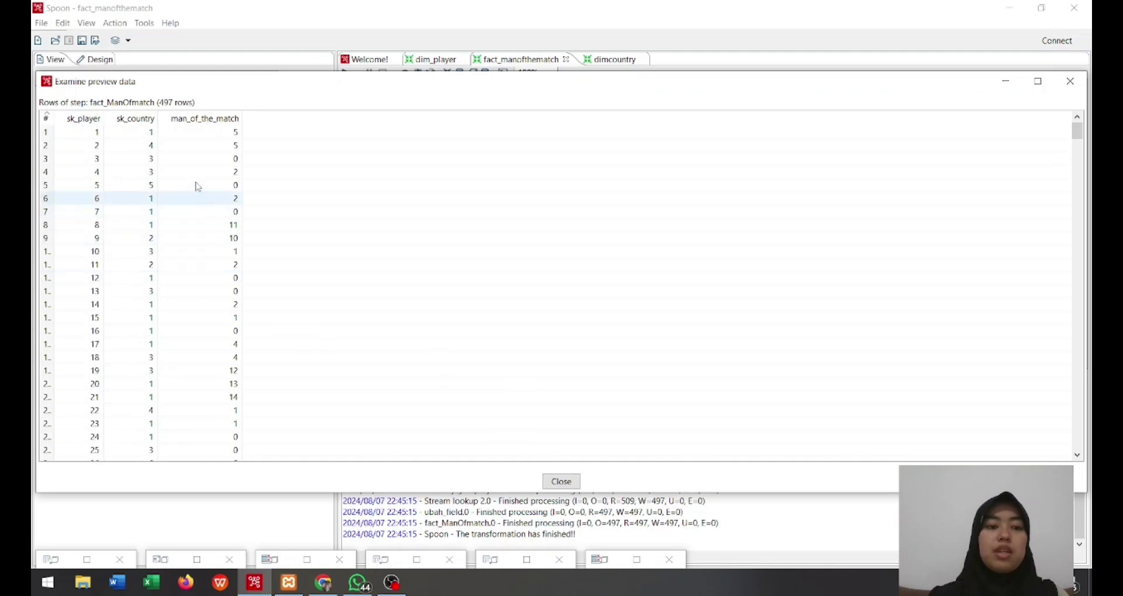
scroll(226, 386, "down", 7)
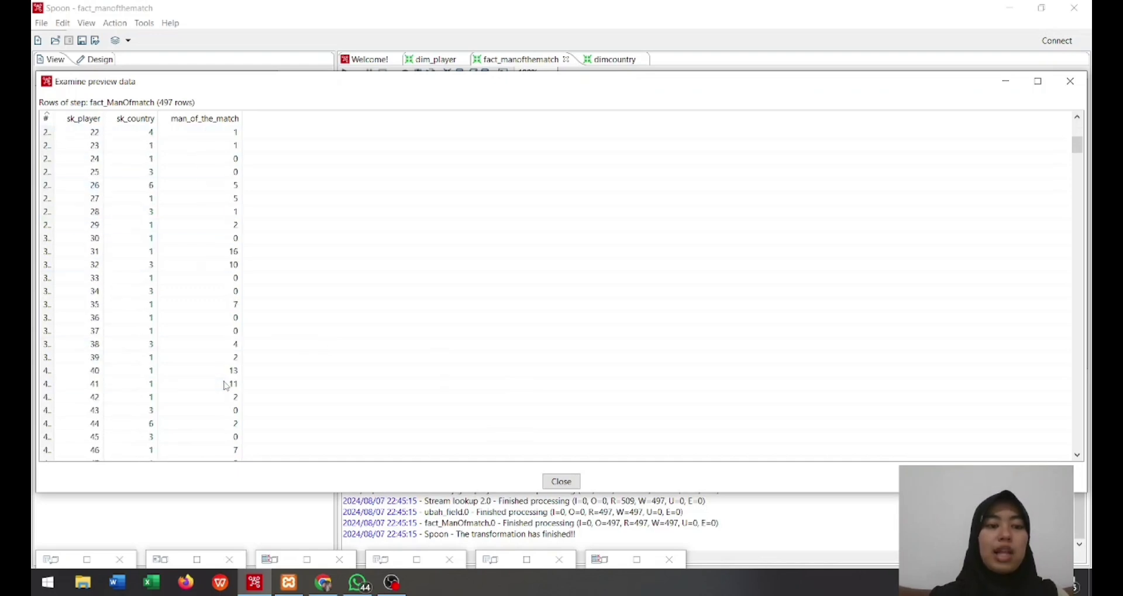
Look through the remaining fact_ManOfmatch preview rows for each player and country, and close the preview
scroll(226, 386, "up", 7)
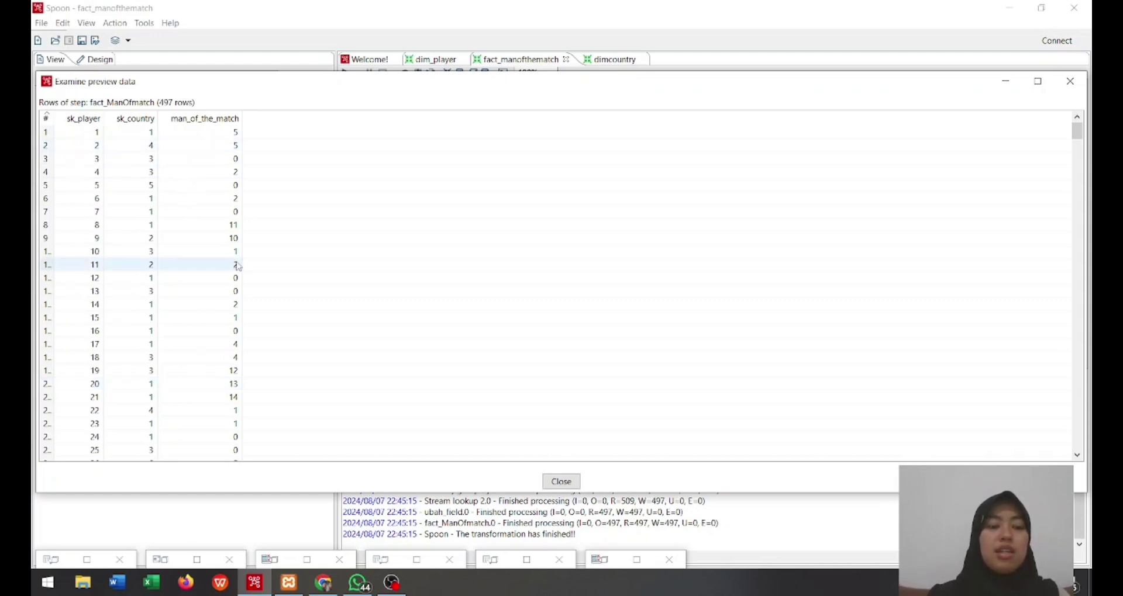
scroll(238, 266, "down", 20)
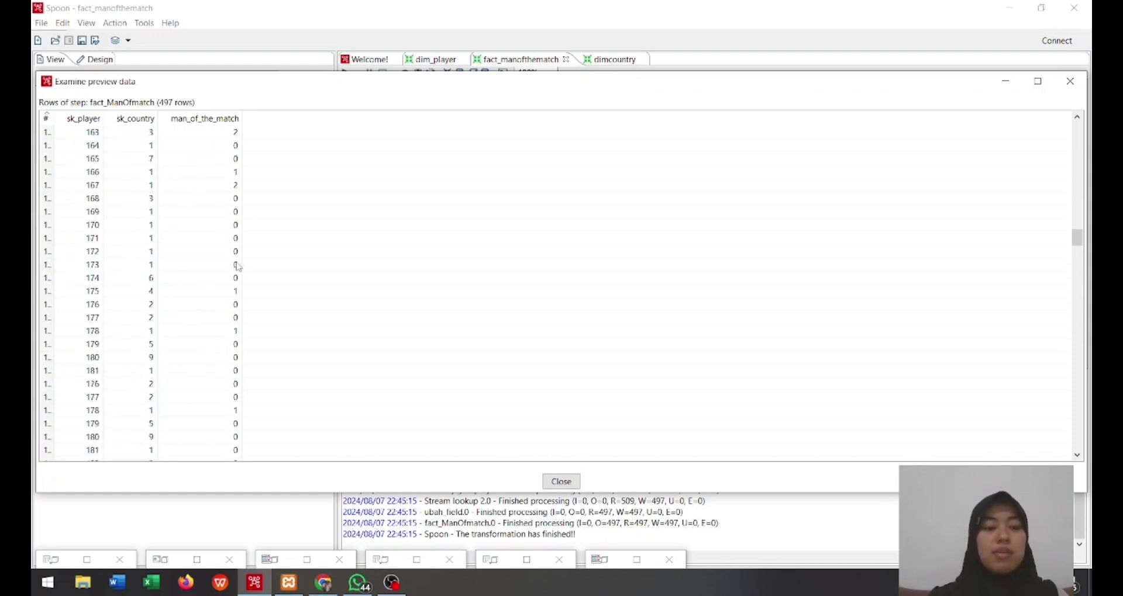
scroll(238, 266, "down", 20)
scroll(238, 266, "up", 20)
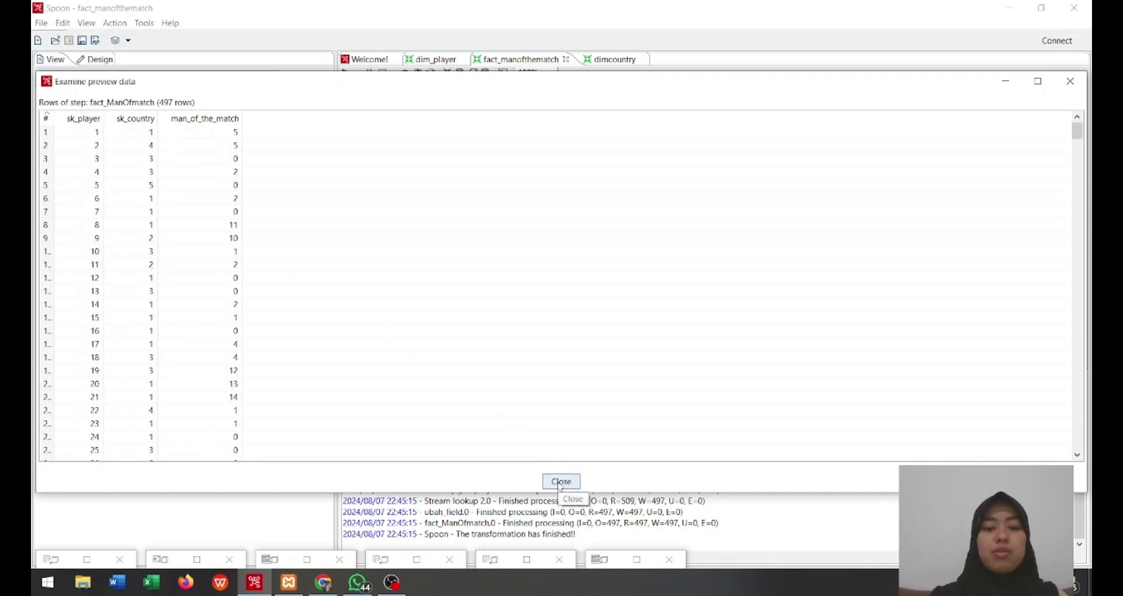
left_click(560, 481)
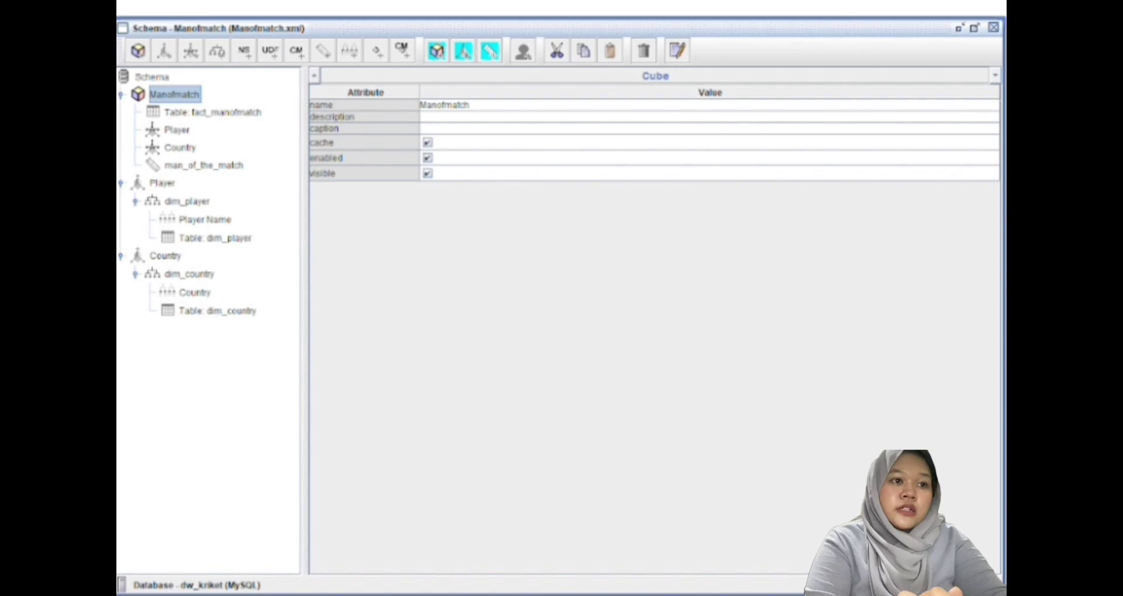
Inspect the dim_player hierarchy of the Player dimension in the Manofmatch schema, including its all-member name and primary key
left_click(187, 201)
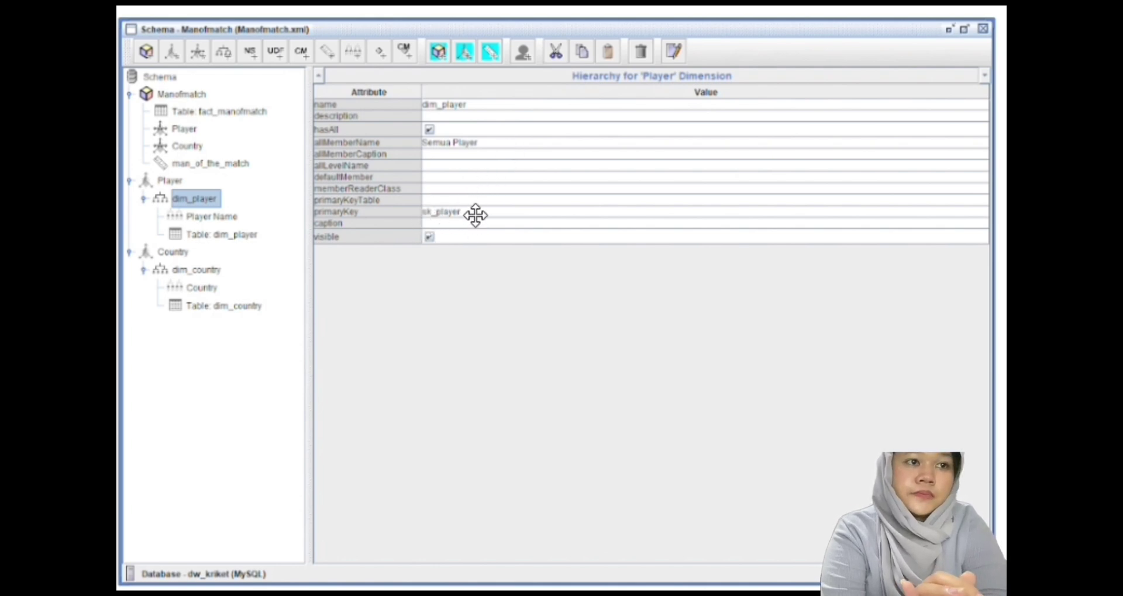
key("Down")
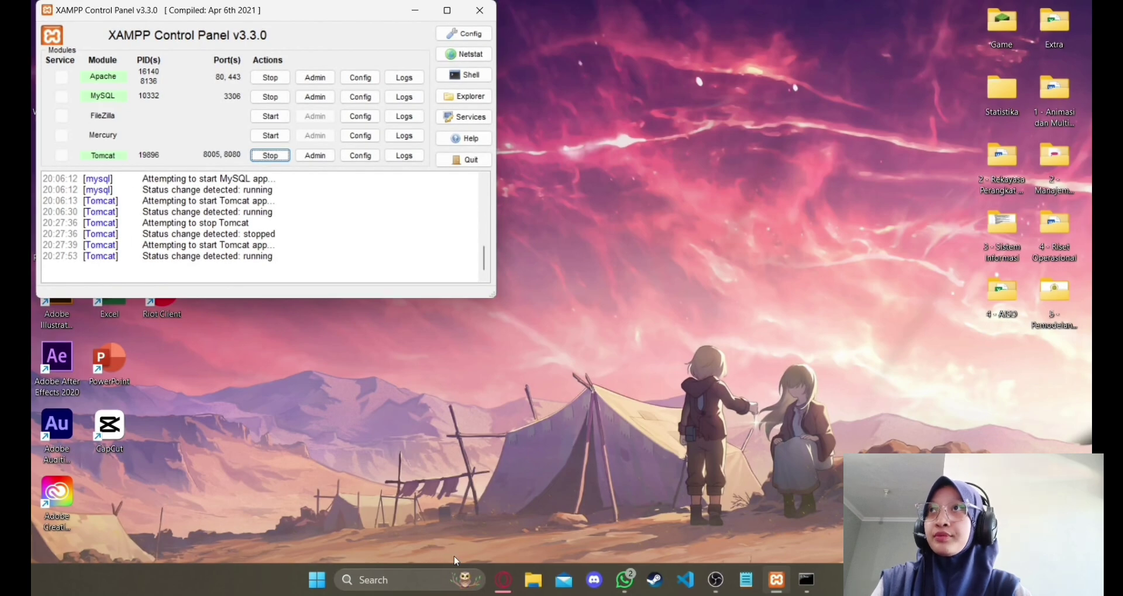
Switch to File Explorer and browse to the mondrian web application folder in D:\xampp\tomcat\webapps
left_click(534, 579)
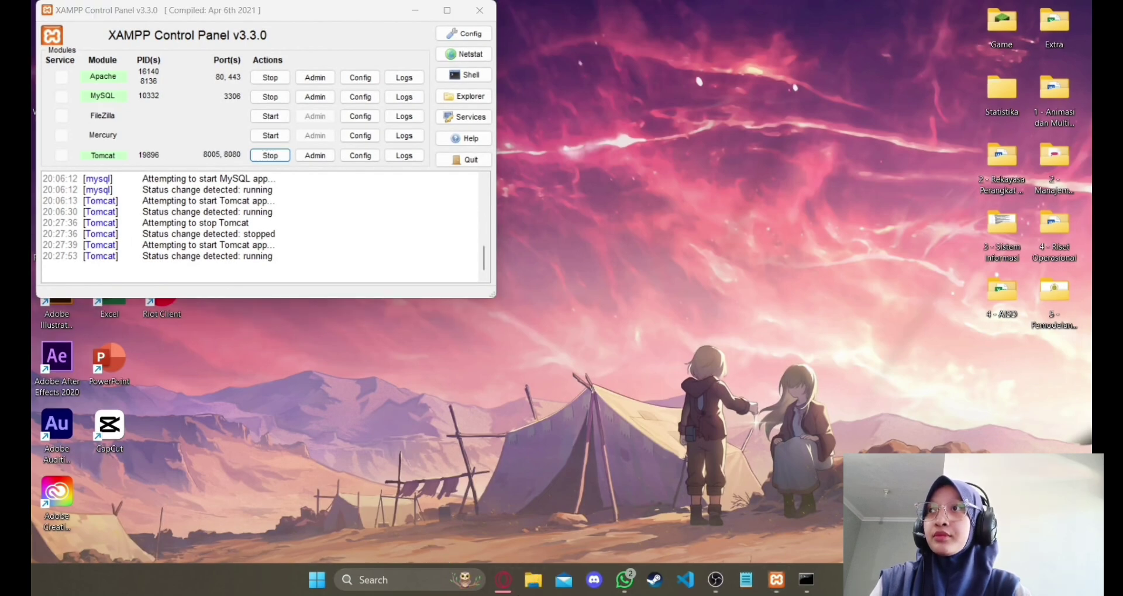
scroll(145, 391, "down", 3)
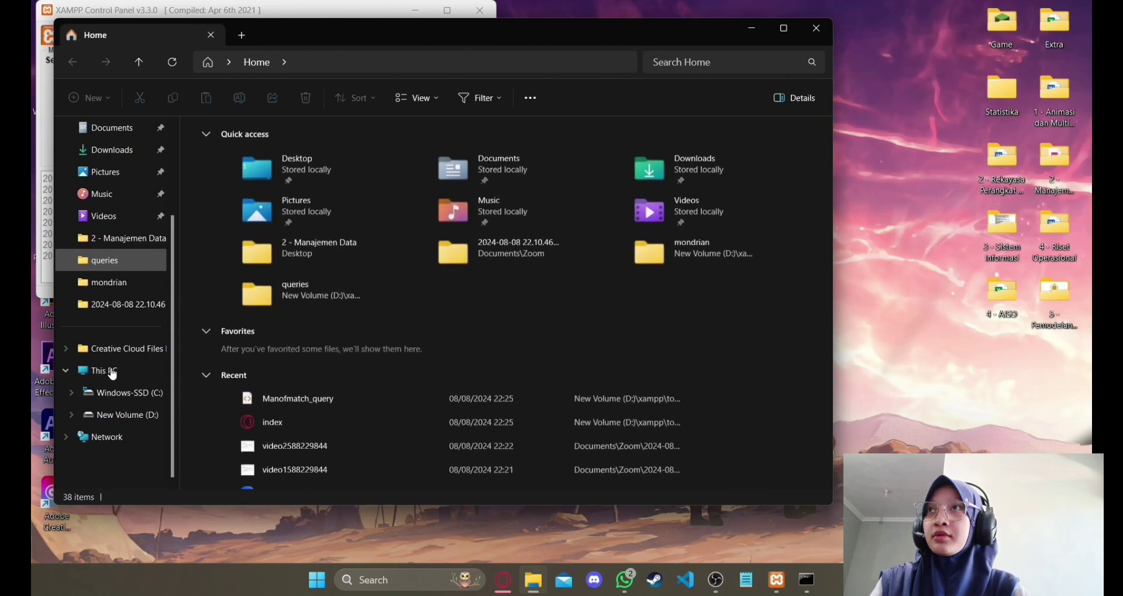
left_click(134, 416)
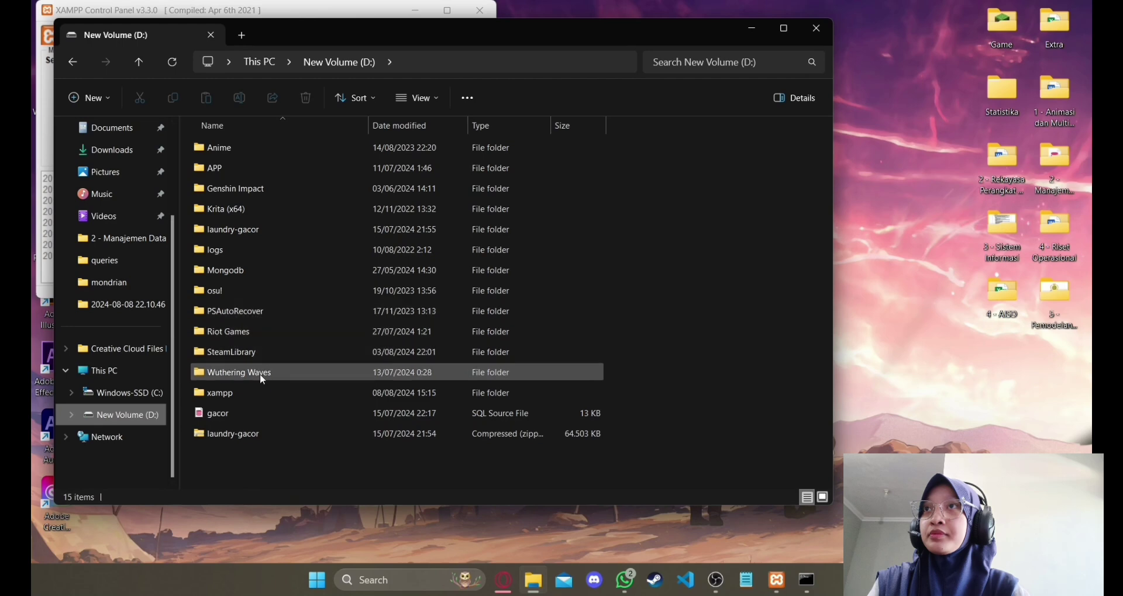
left_click(258, 401)
double_click(258, 401)
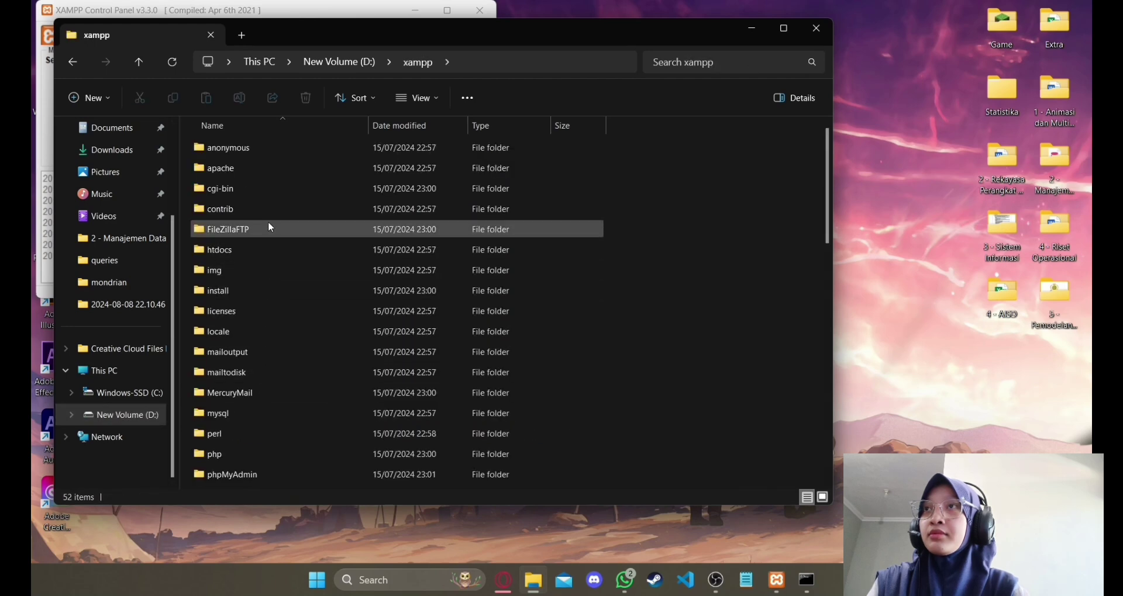
scroll(268, 234, "down", 3)
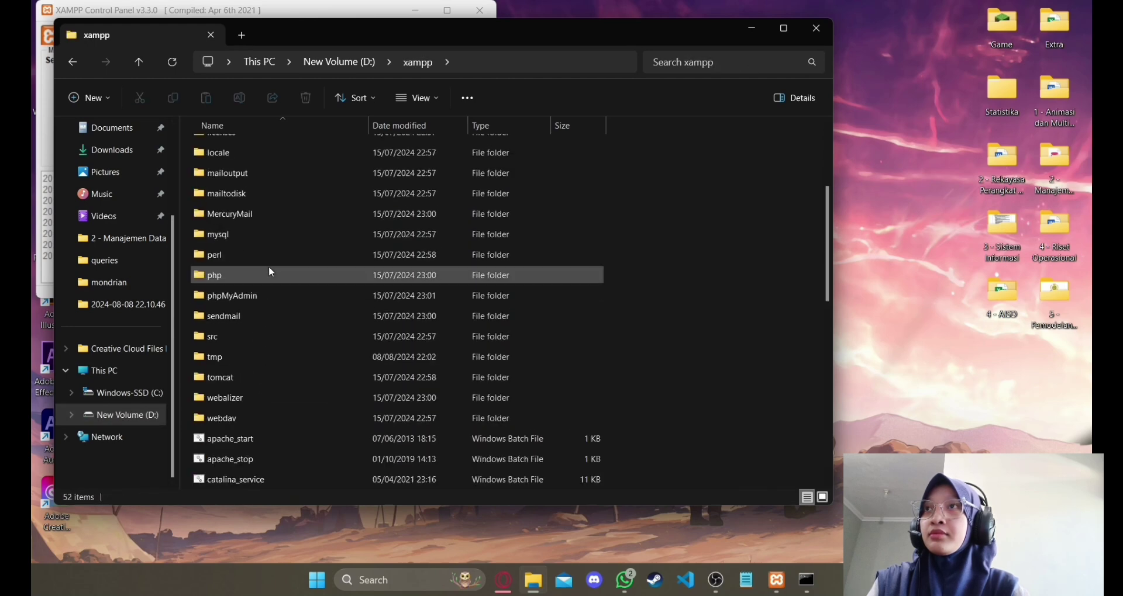
double_click(255, 378)
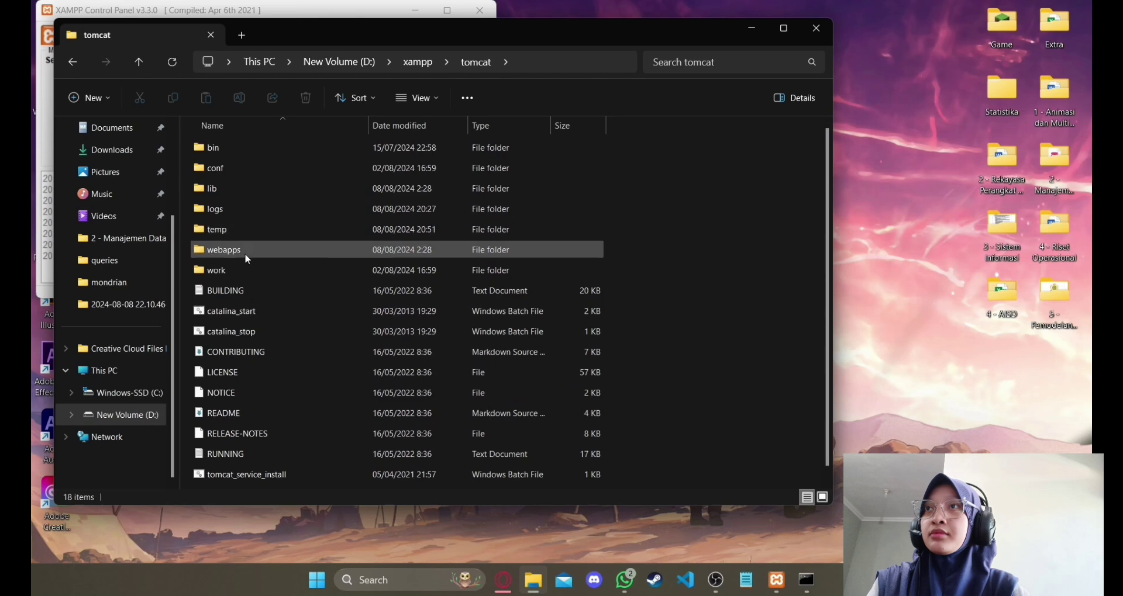
double_click(244, 254)
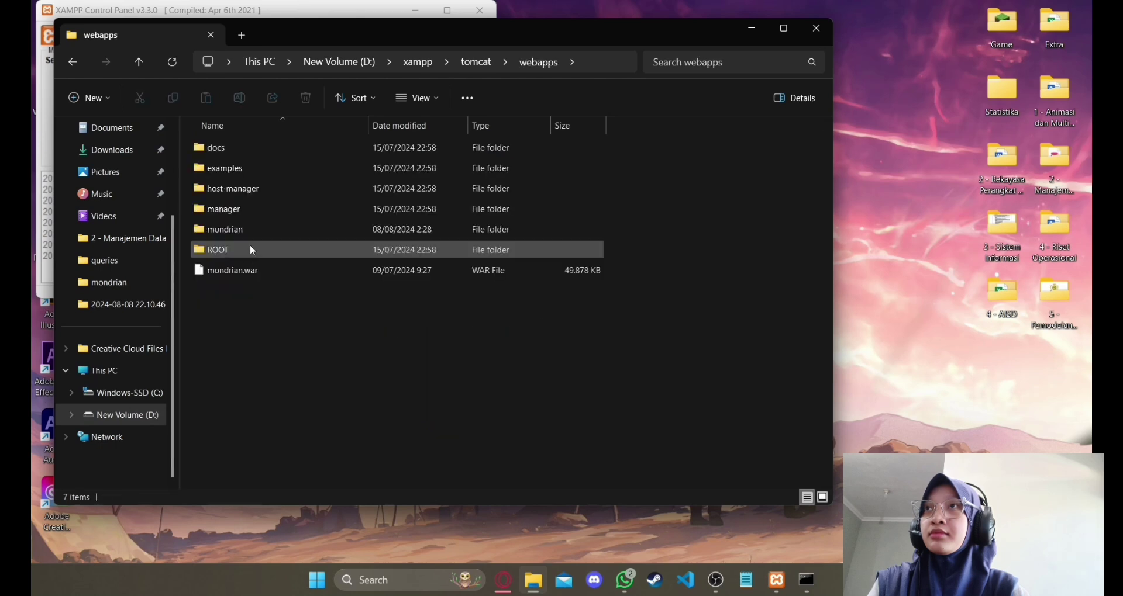
double_click(251, 228)
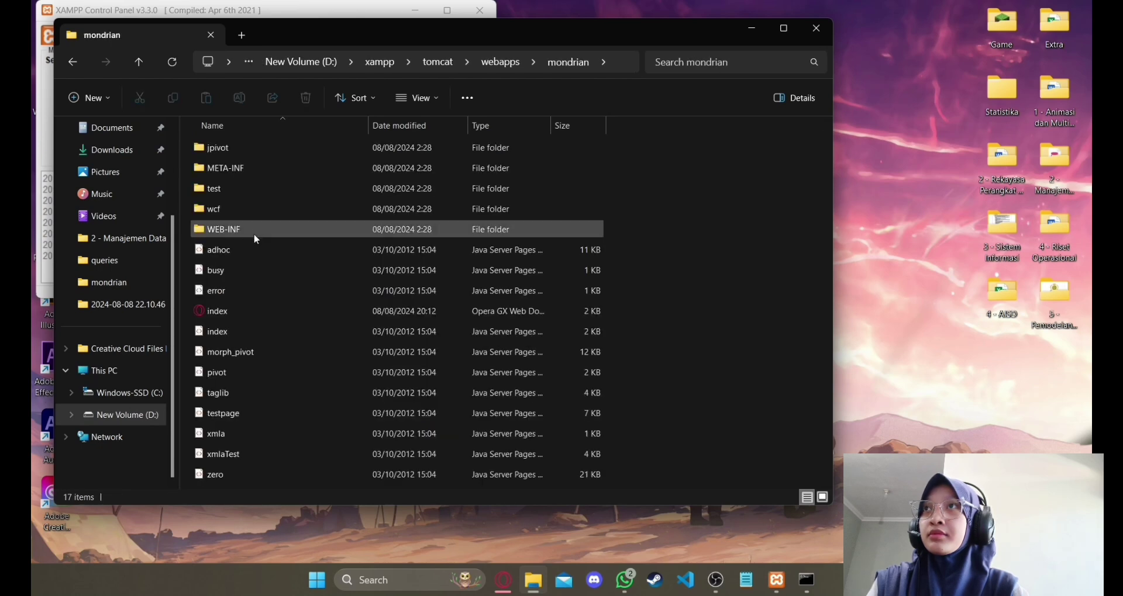
Open Mondrian's index HTML file in Visual Studio Code and examine the Man Of Match list link and its Manofmatch_query parameter
right_click(255, 316)
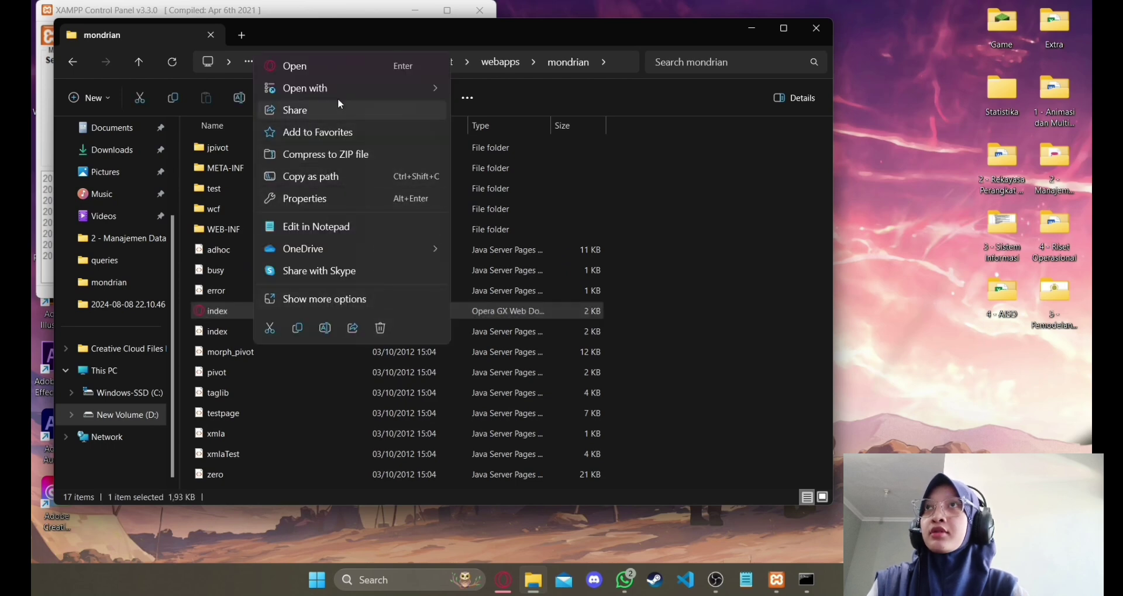
mouse_move(347, 90)
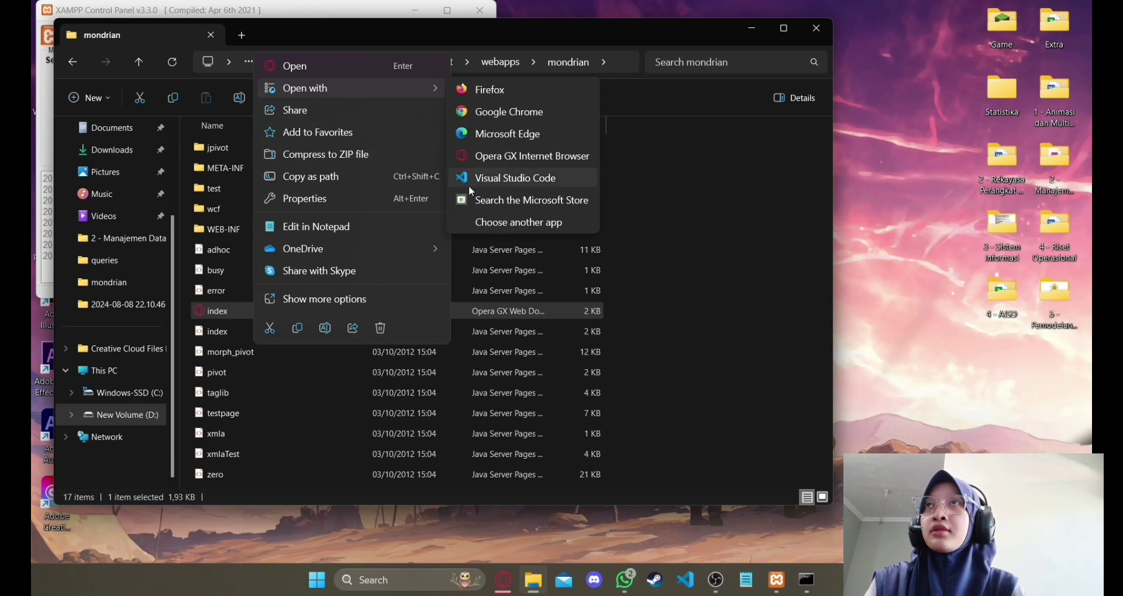
left_click(470, 181)
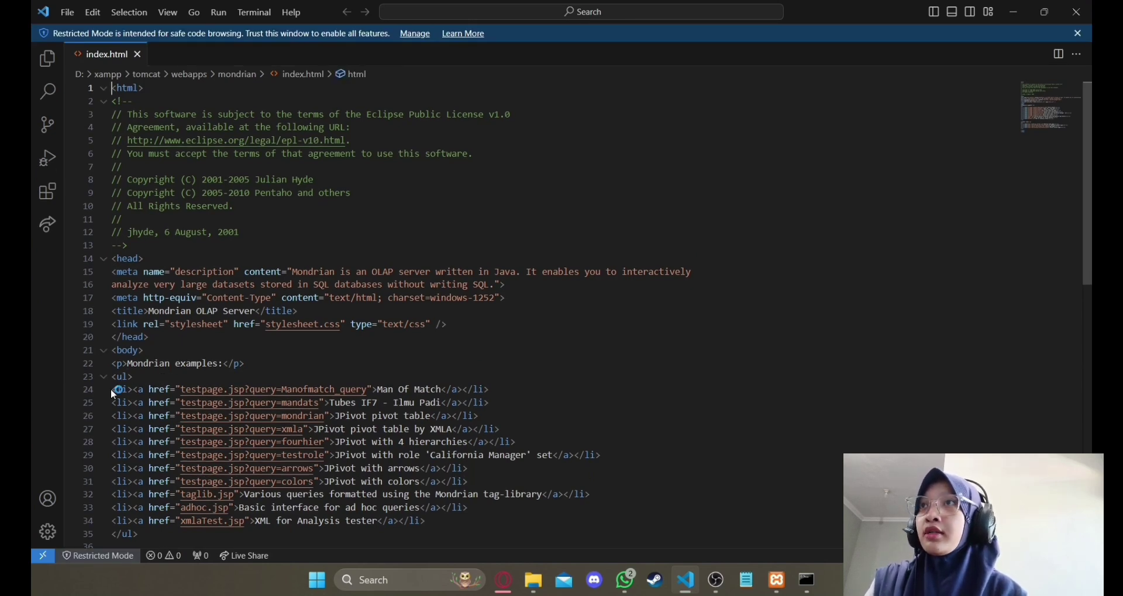
left_click_drag(114, 390, 498, 391)
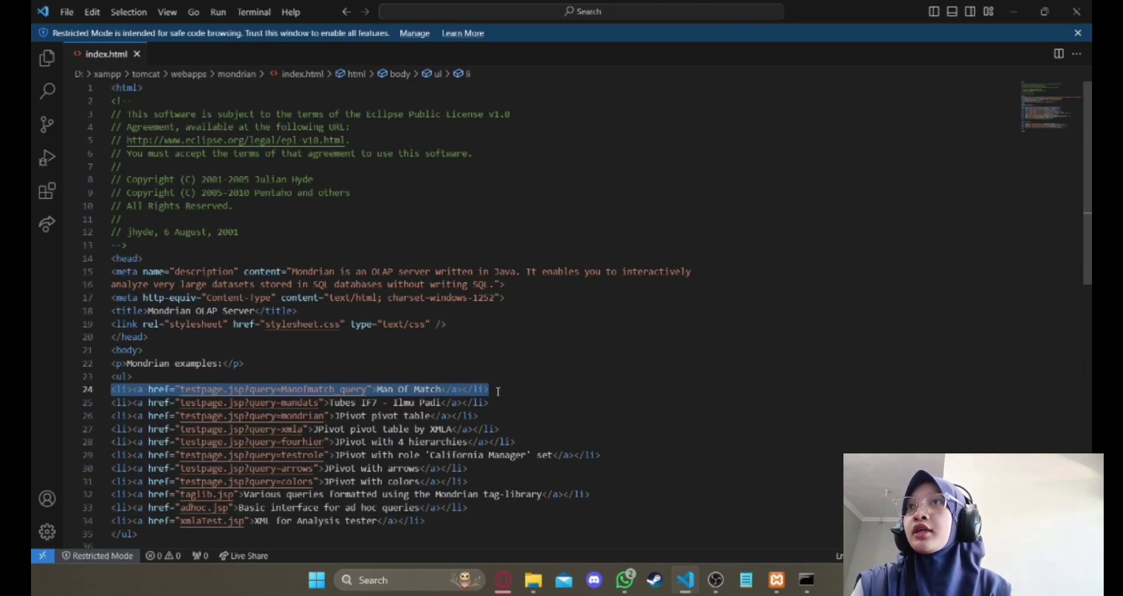
left_click(497, 391)
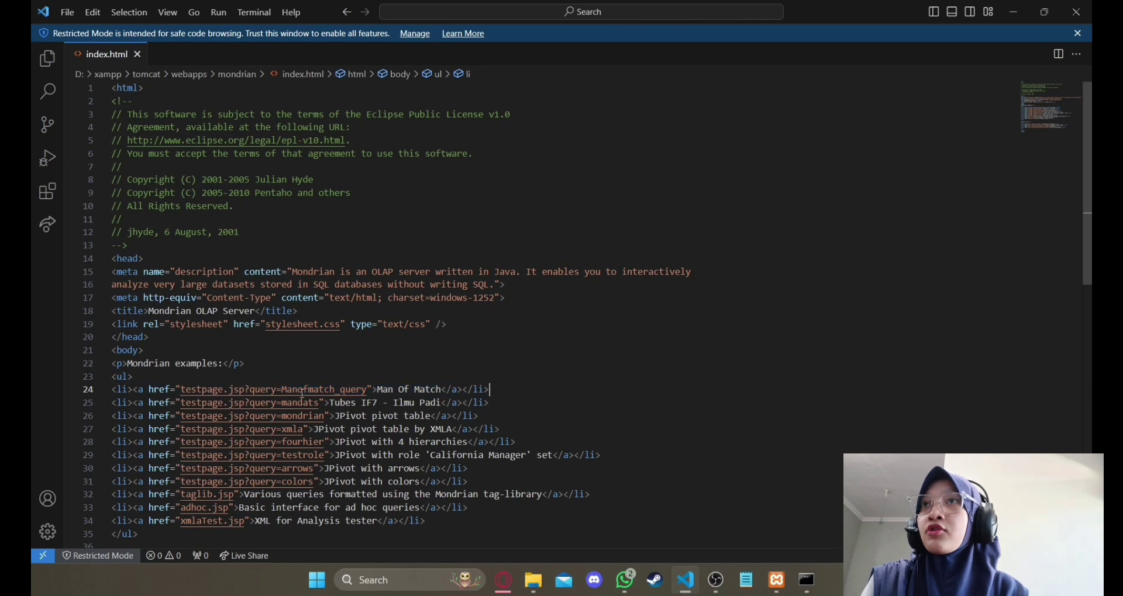
left_click_drag(281, 389, 367, 388)
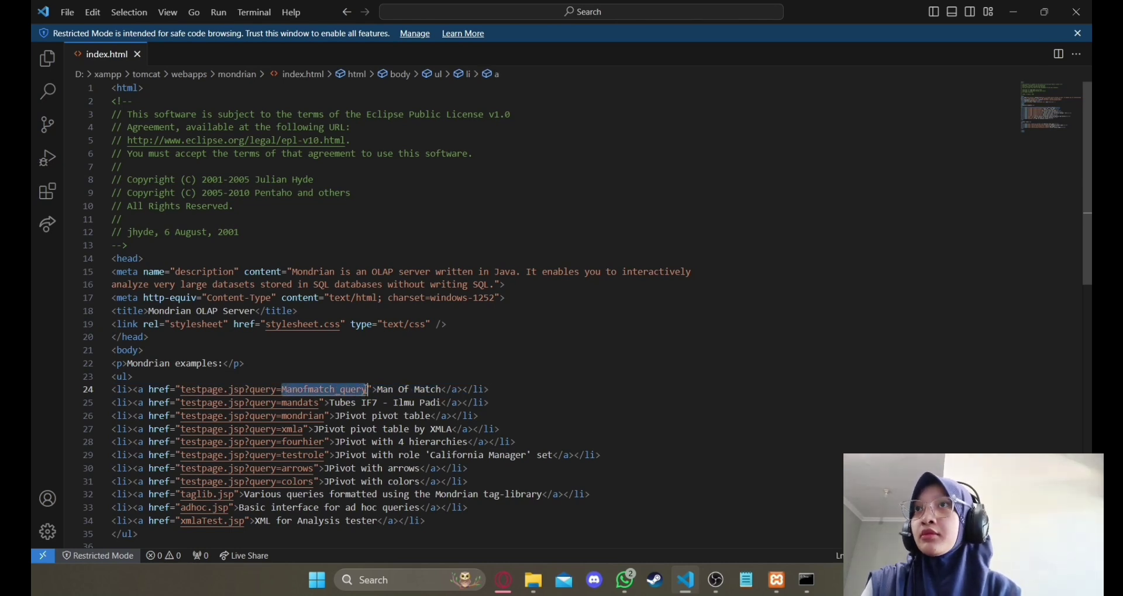
left_click(651, 429)
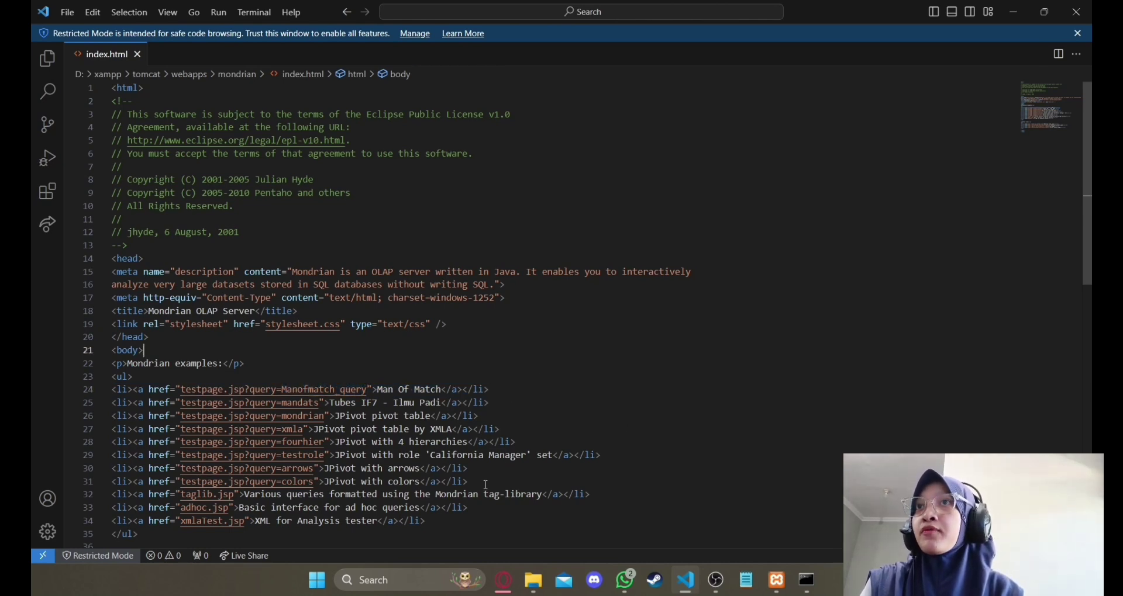
Open Manofmatch_query from WEB-INF\queries in the mondrian folder and review its Manofmatch.xml catalog and dw_kriket database references
left_click(534, 580)
double_click(240, 227)
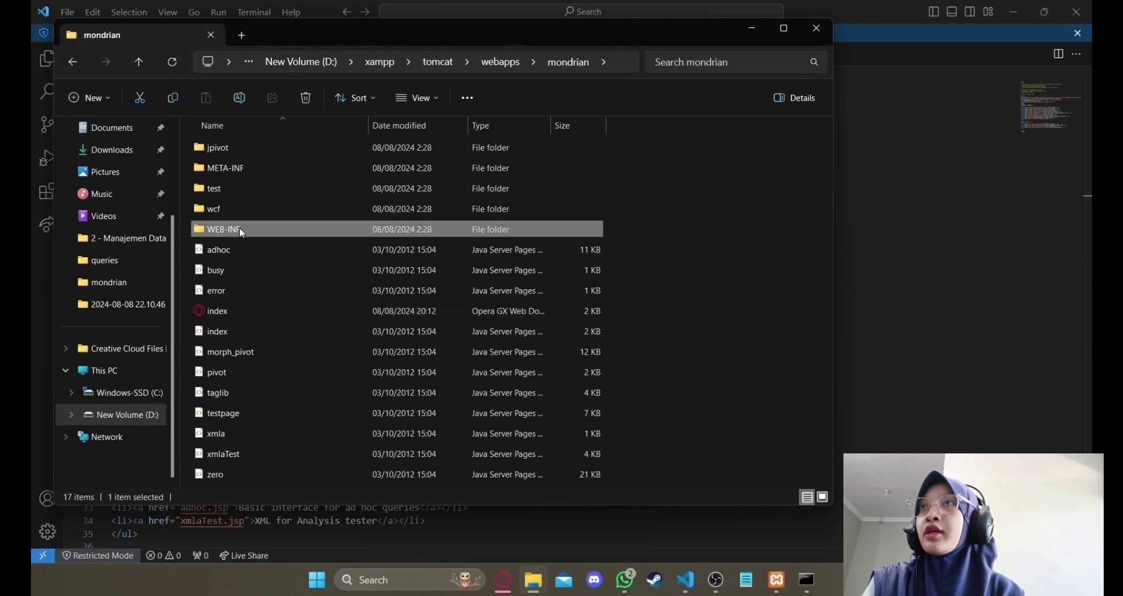
double_click(281, 213)
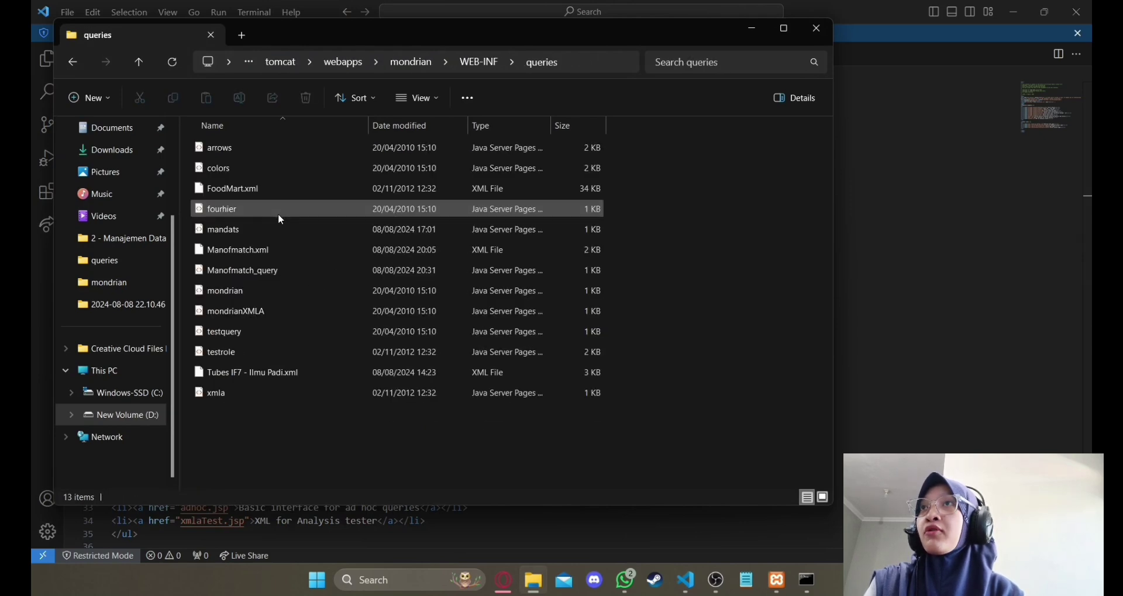
double_click(269, 272)
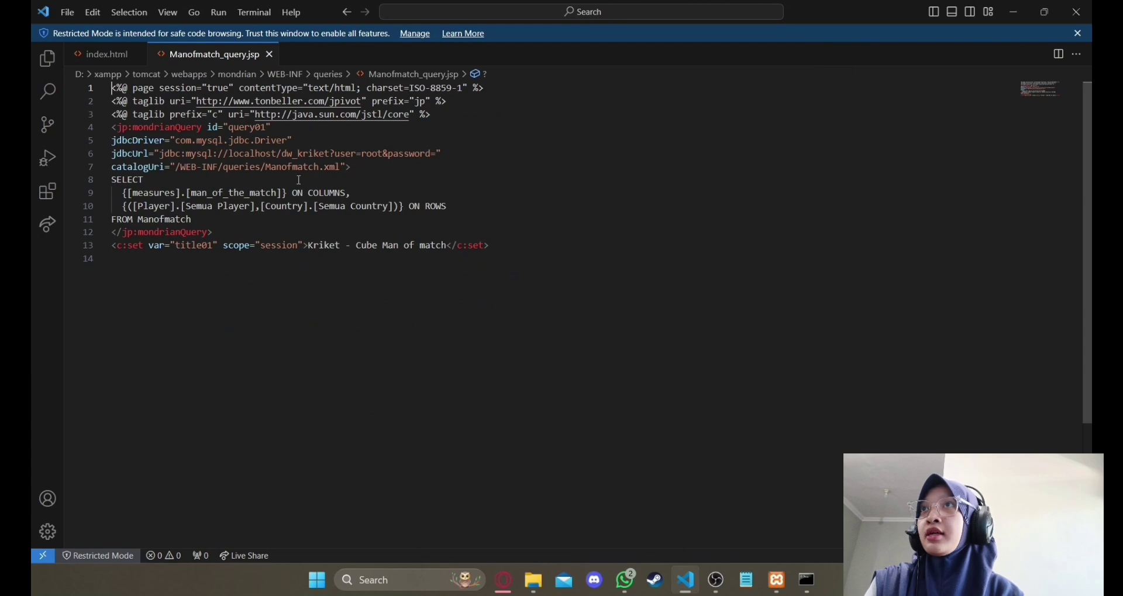
left_click_drag(266, 170, 319, 169)
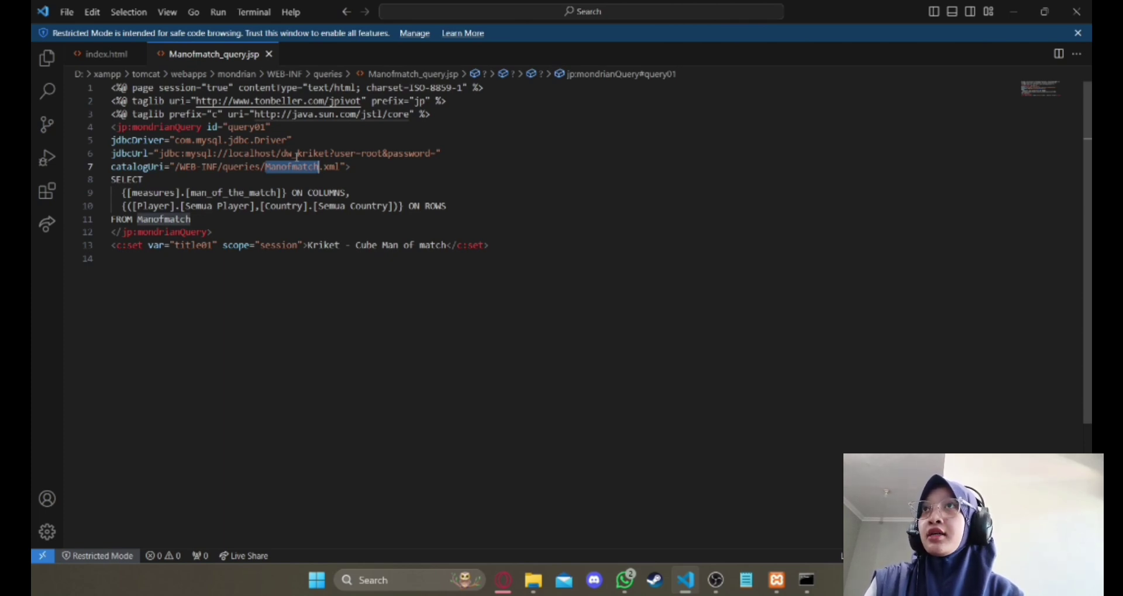
left_click_drag(282, 153, 331, 154)
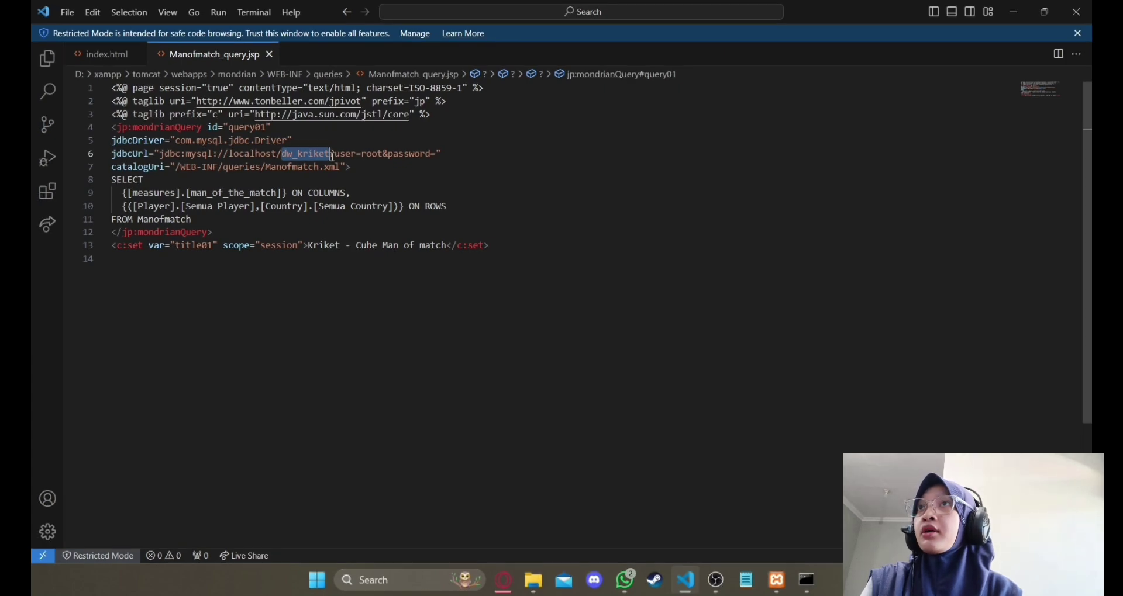
left_click(334, 261)
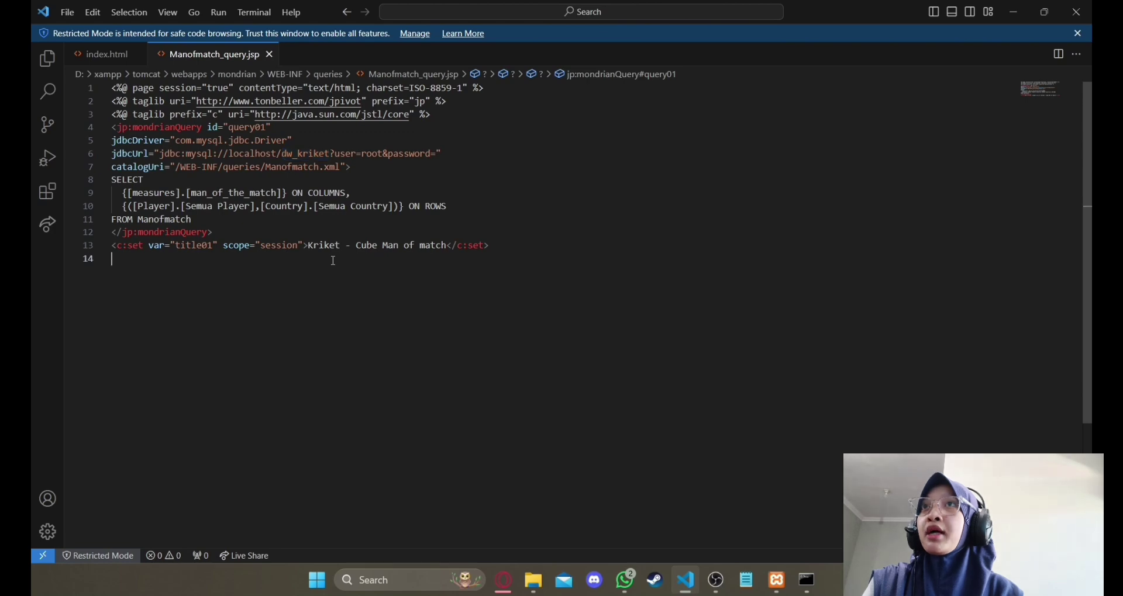
left_click(1015, 12)
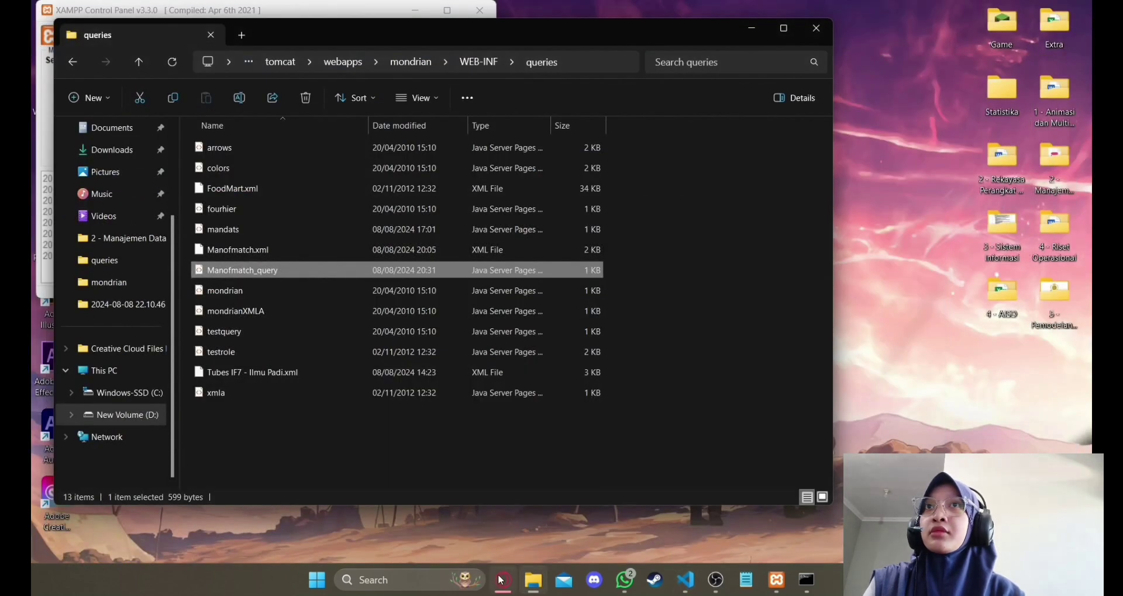
Switch to the Opera browser, load localhost:8080/mondrian and open the Man Of Match cube
left_click(503, 580)
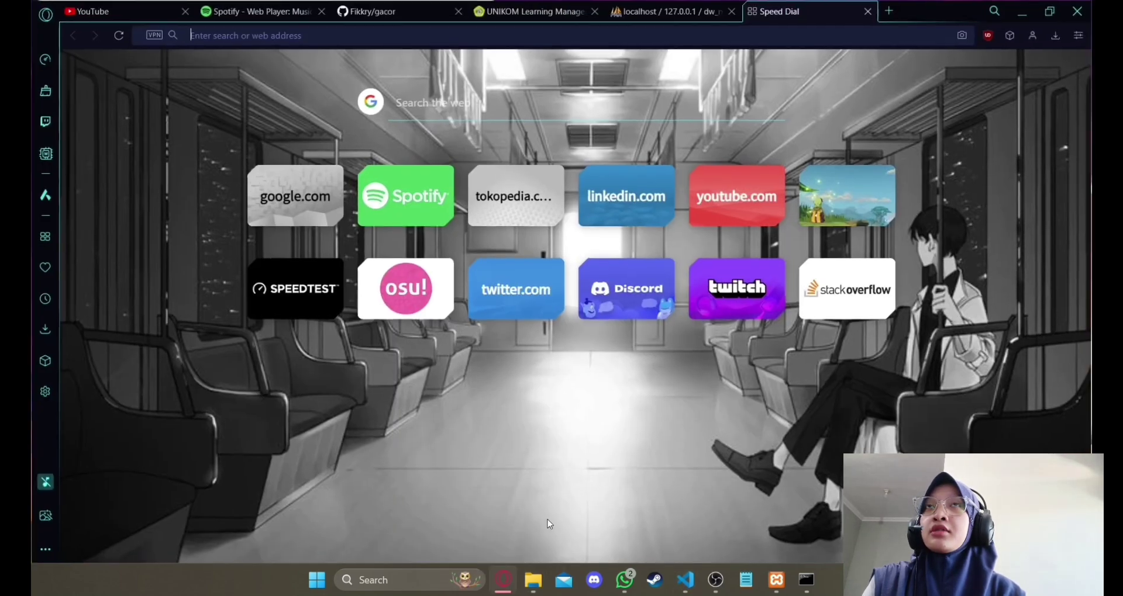
left_click(577, 34)
type("localhost:8080/mondrian")
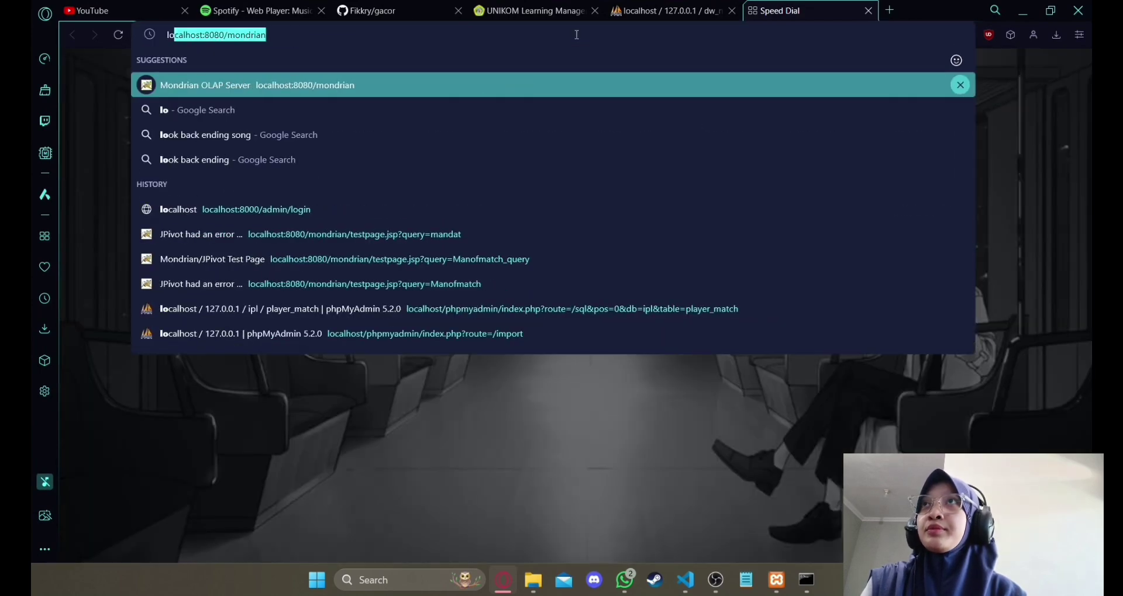
key("Return")
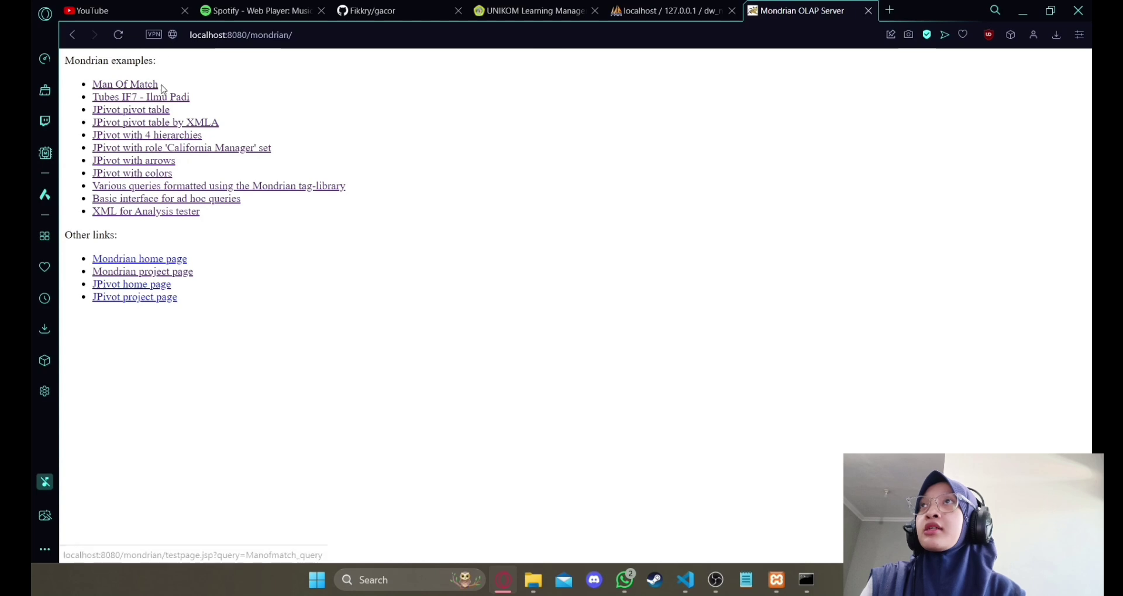
left_click_drag(91, 86, 161, 89)
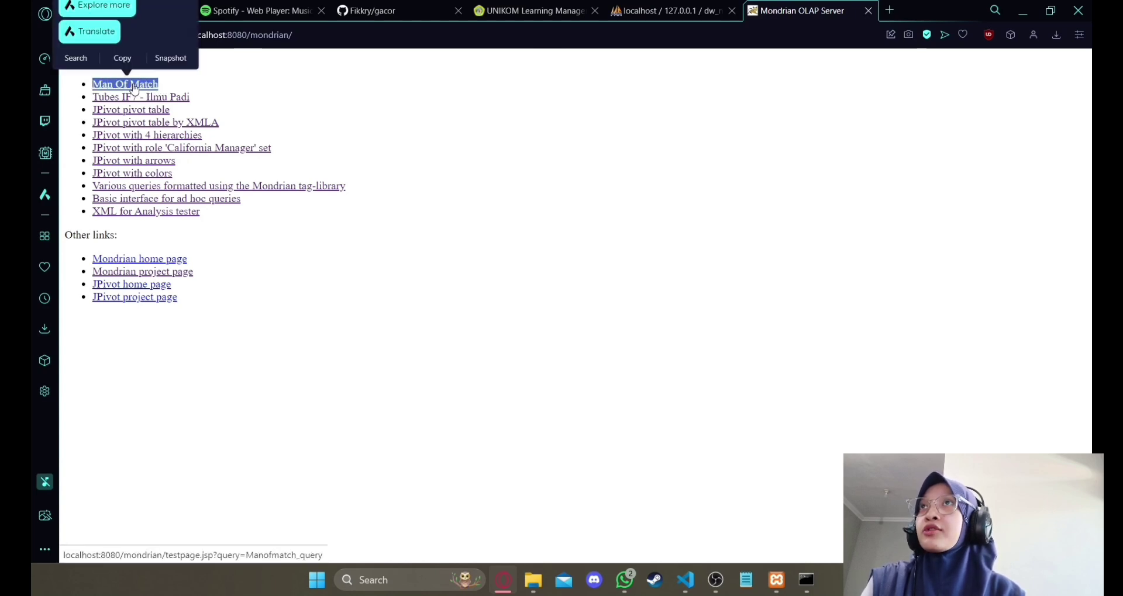
left_click(134, 89)
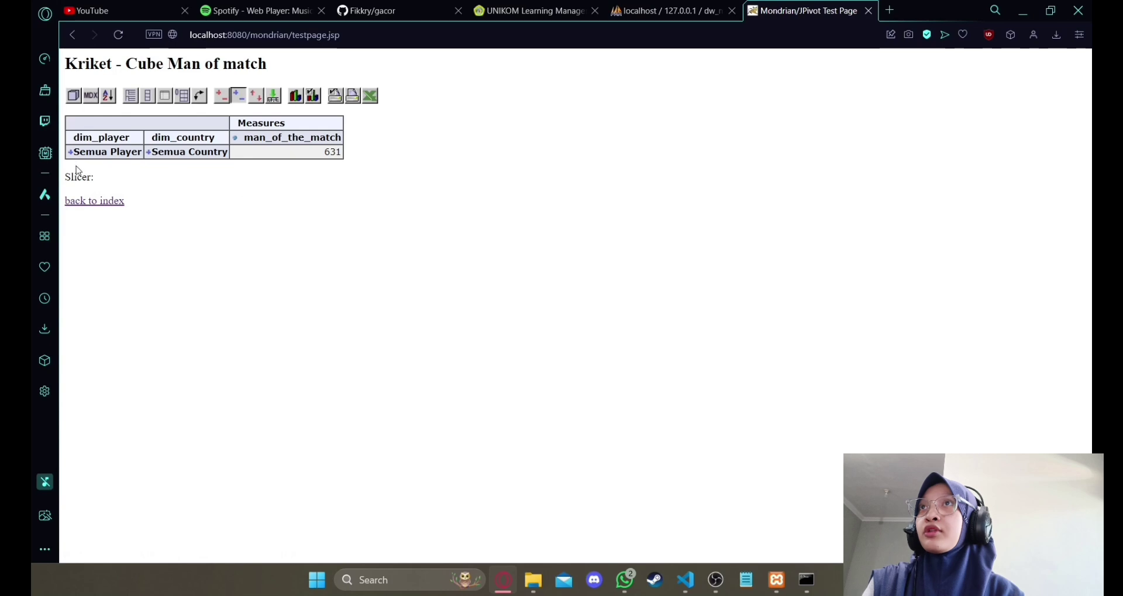
Expand Semua Player to view man_of_the_match for each player, and collapse it again
left_click(70, 152)
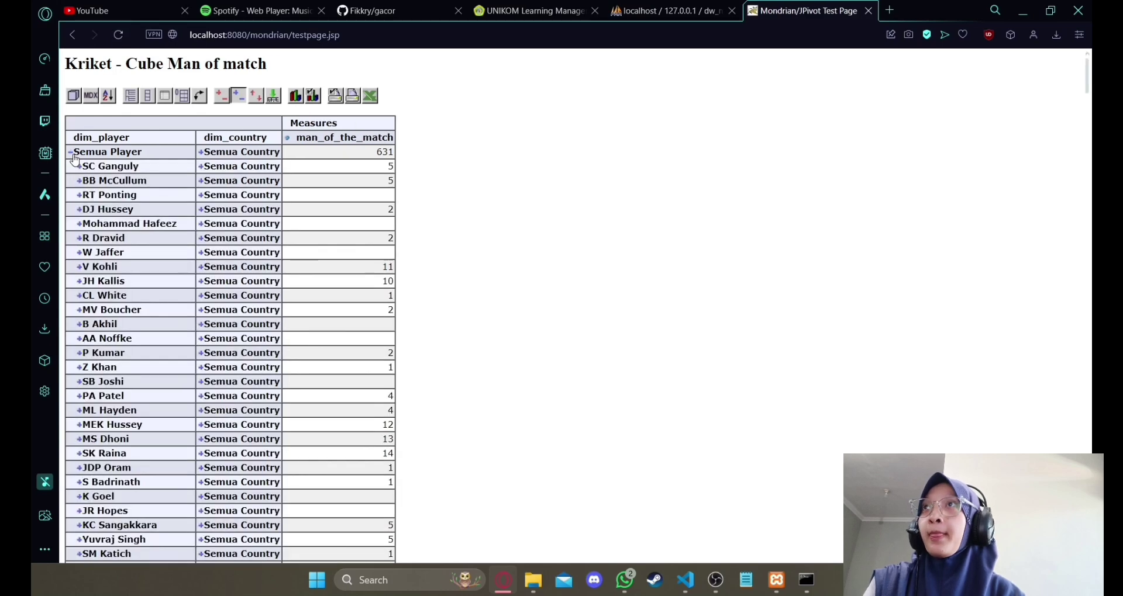
left_click(72, 153)
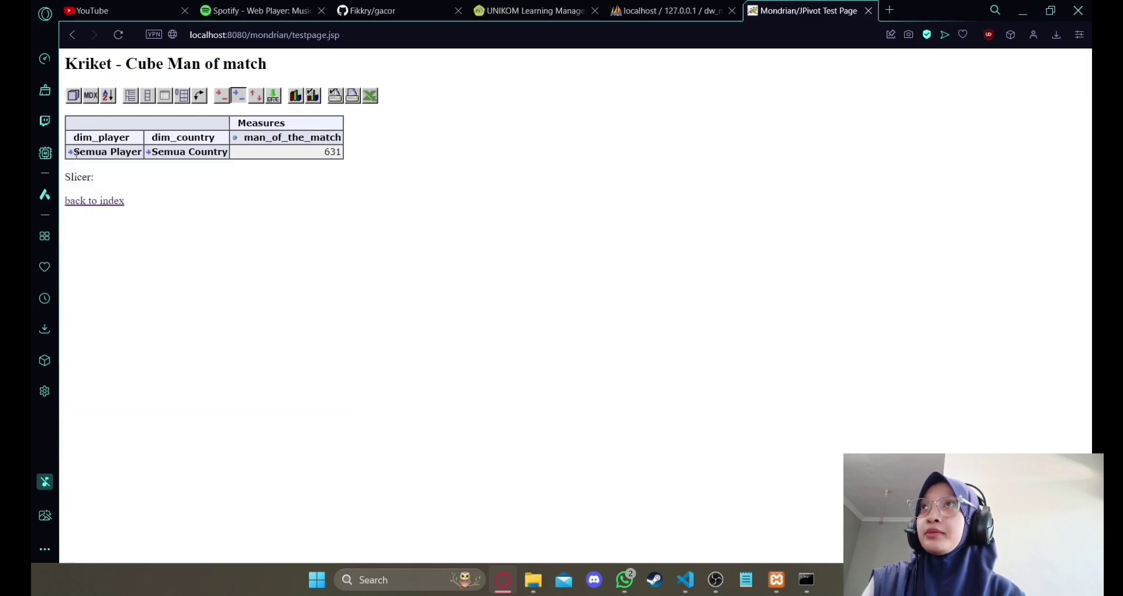
Return to the Mondrian index page and highlight the Man Of Match link under Mondrian examples
key("alt+Left")
key("alt+Left")
key("alt+Left")
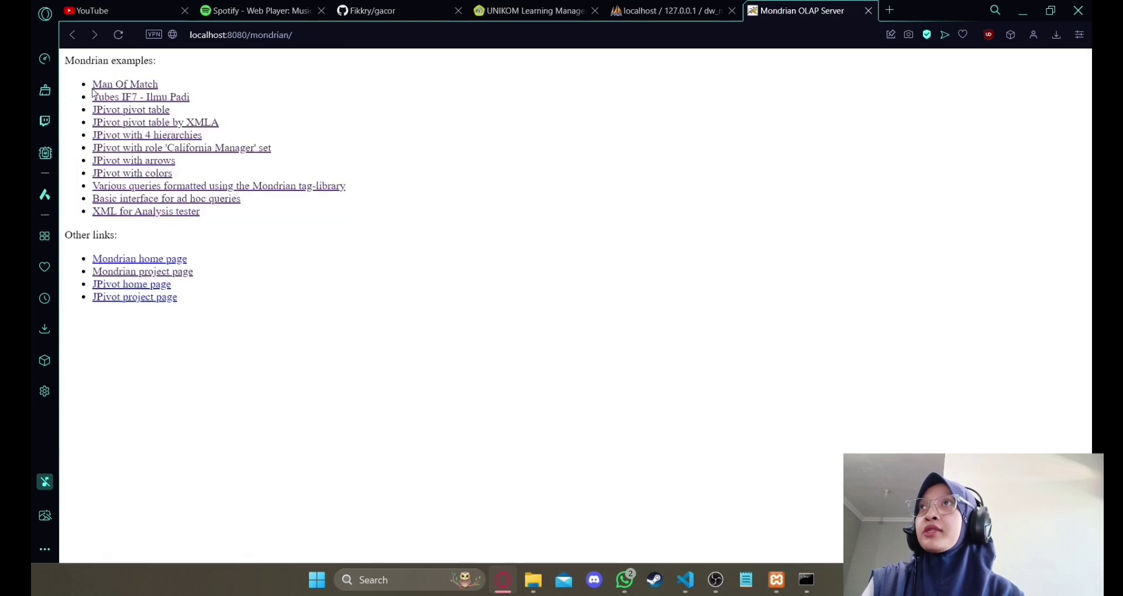
mouse_move(93, 87)
left_mouse_down()
mouse_move(166, 95)
mouse_move(91, 86)
left_mouse_up()
left_click(166, 87)
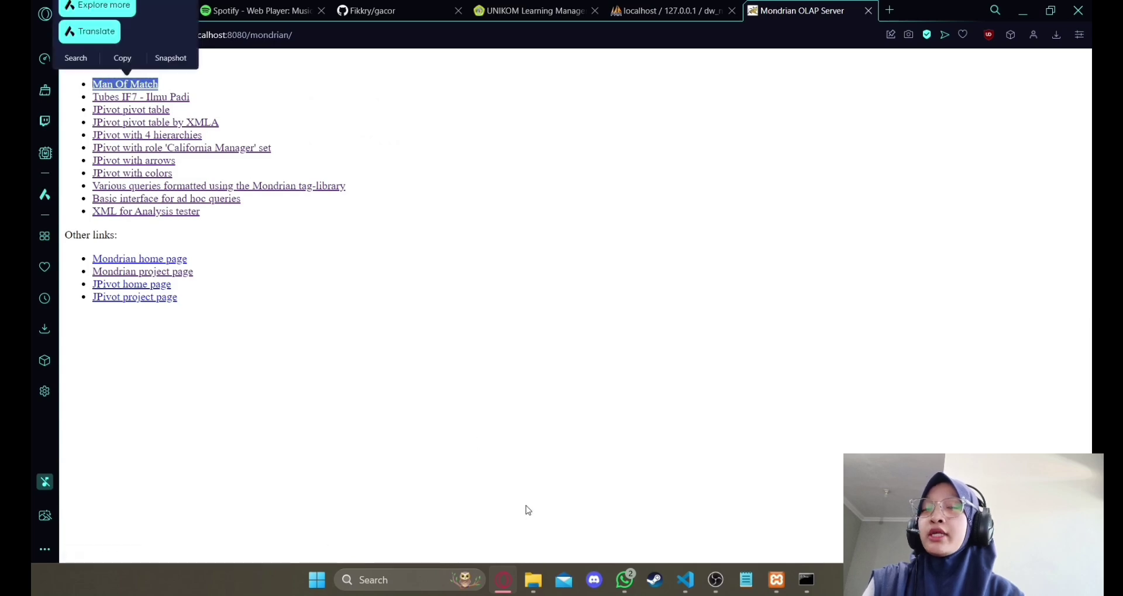
Switch to Visual Studio Code and examine the Man Of Match link text on line 24 of index.html
left_click(685, 580)
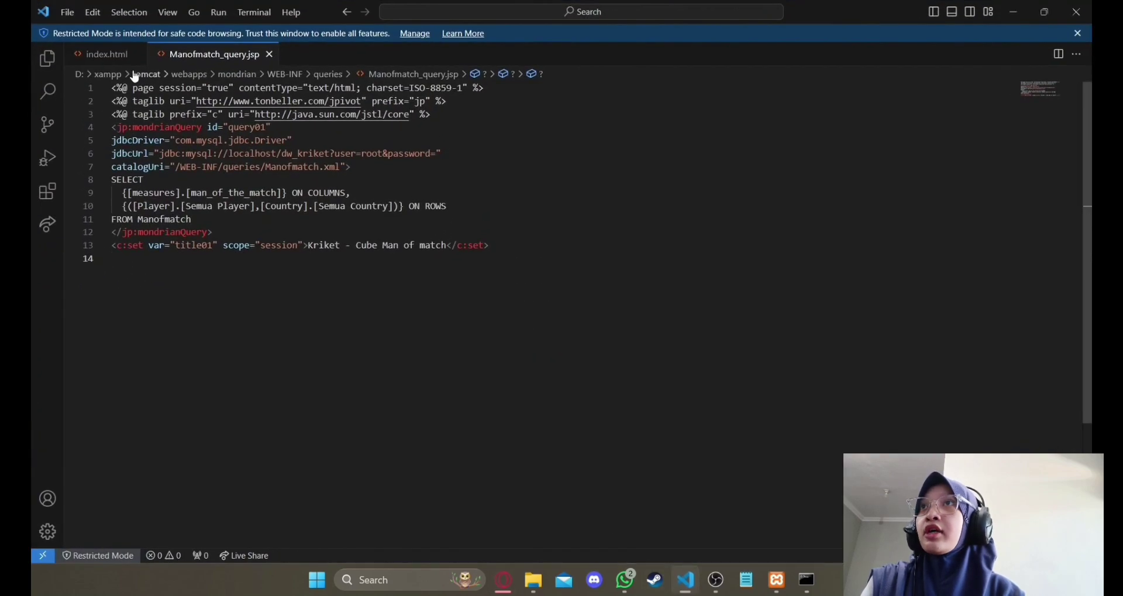
left_click(108, 54)
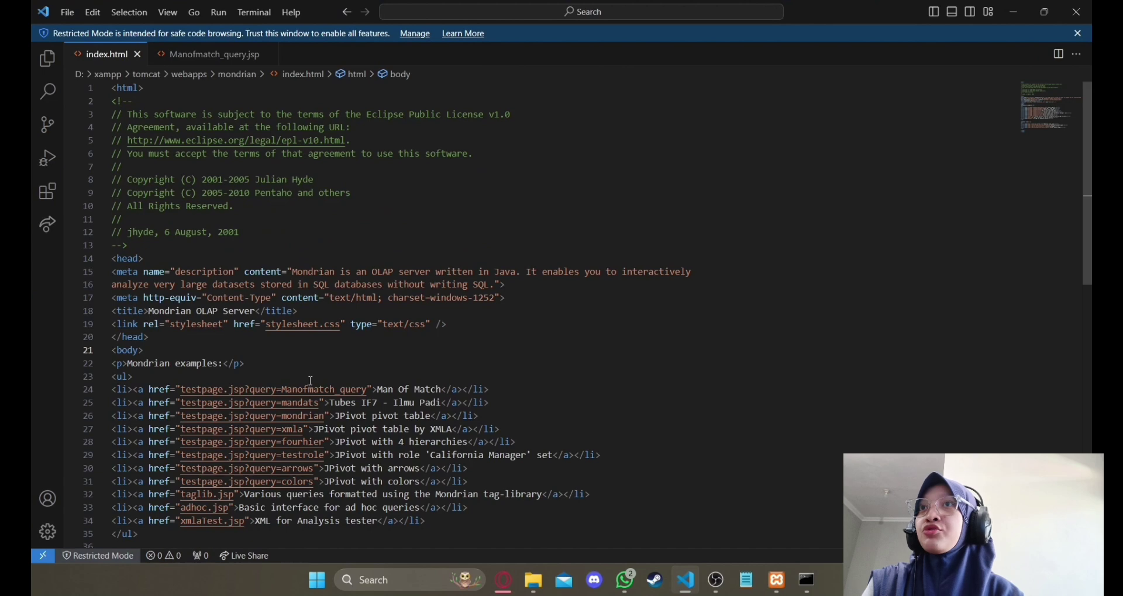
left_click_drag(282, 390, 439, 393)
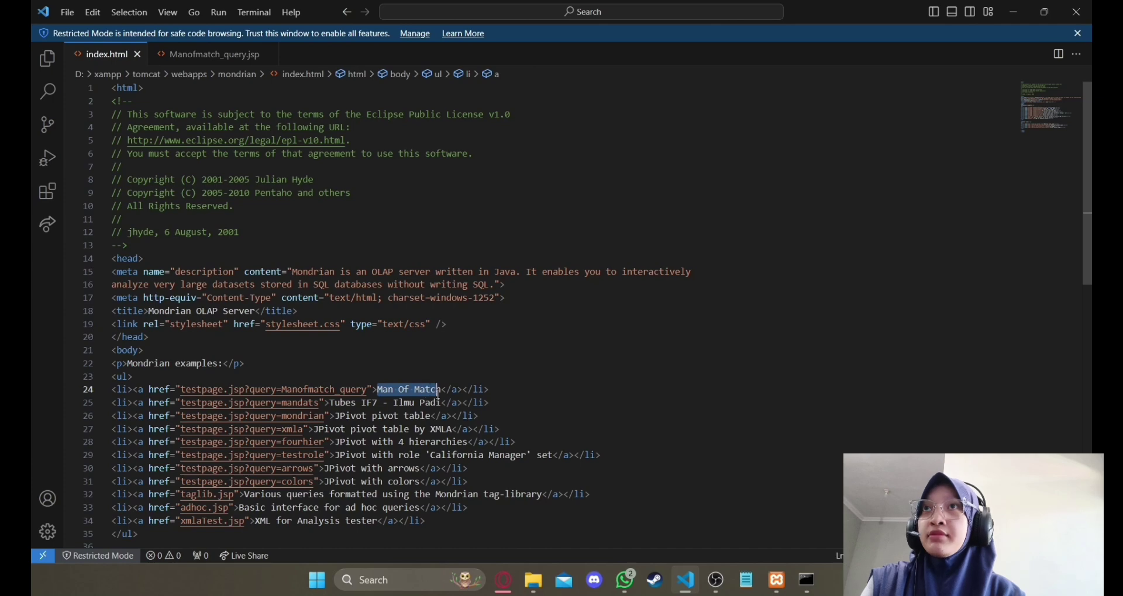
left_click(617, 381)
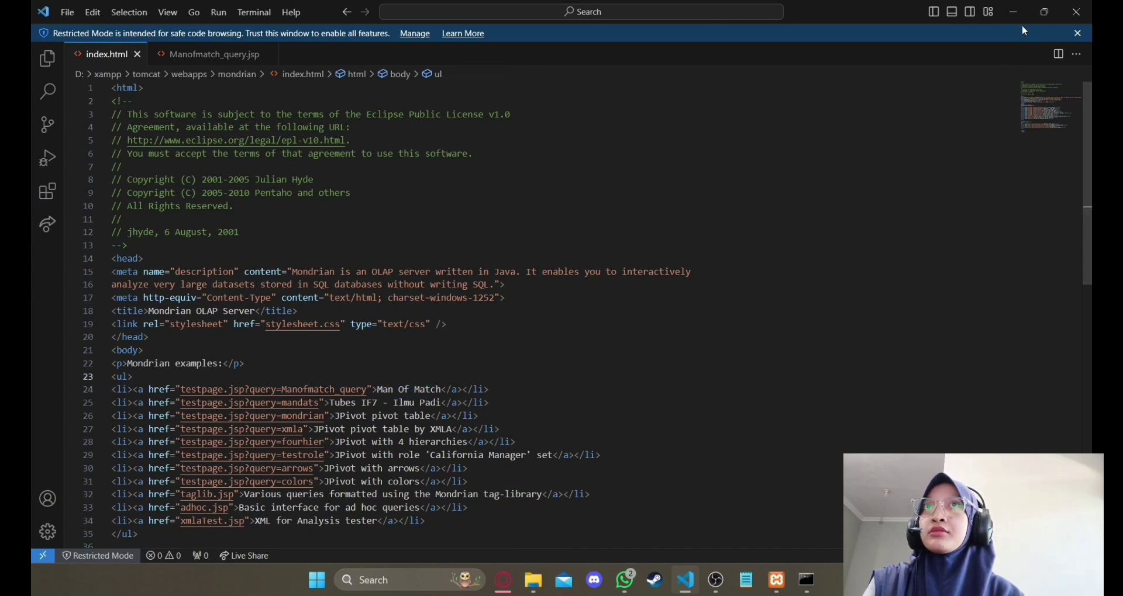
Switch back to the Opera browser and reopen the Man Of Match cube from the Mondrian index page
left_click(1011, 12)
left_click(225, 108)
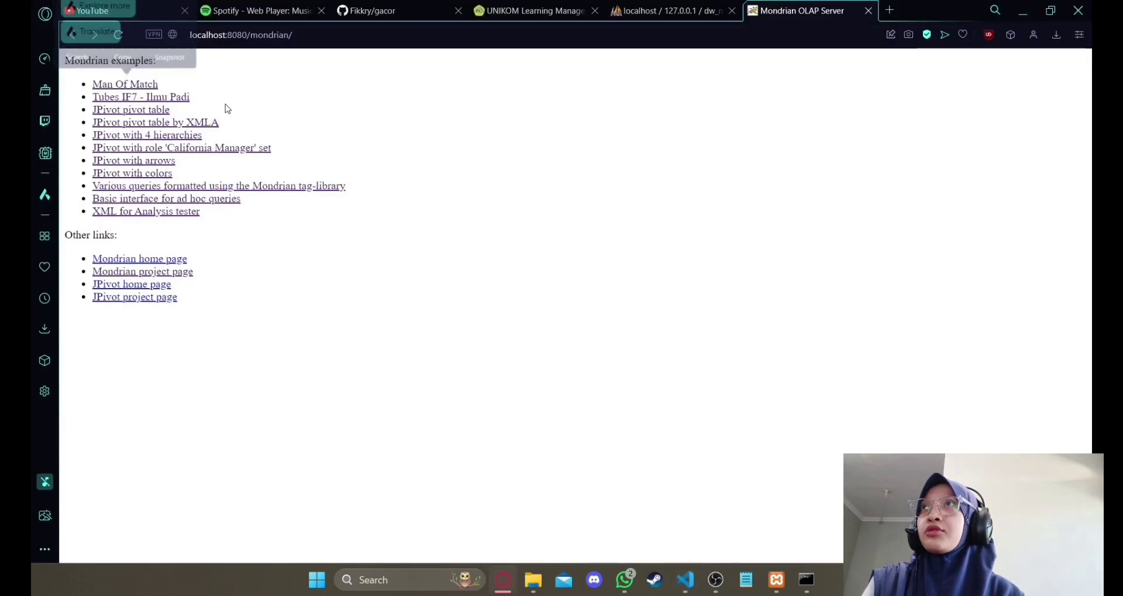
left_click(134, 86)
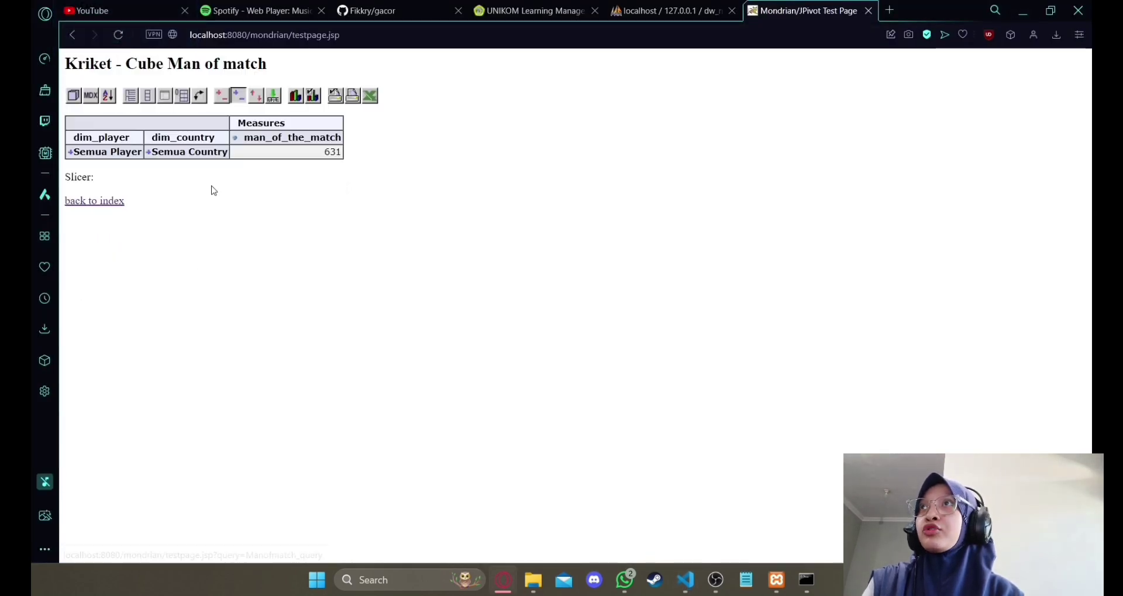
Expand Semua Player and one player's Semua Country, and examine the man_of_the_match values through the end of the player list
left_click(70, 152)
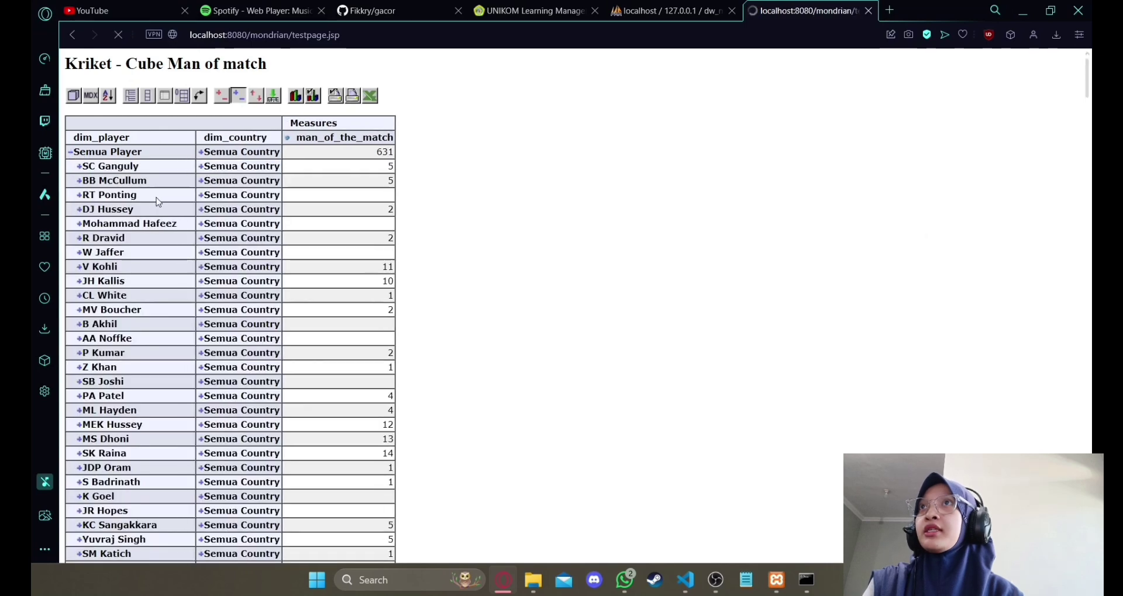
left_click(201, 167)
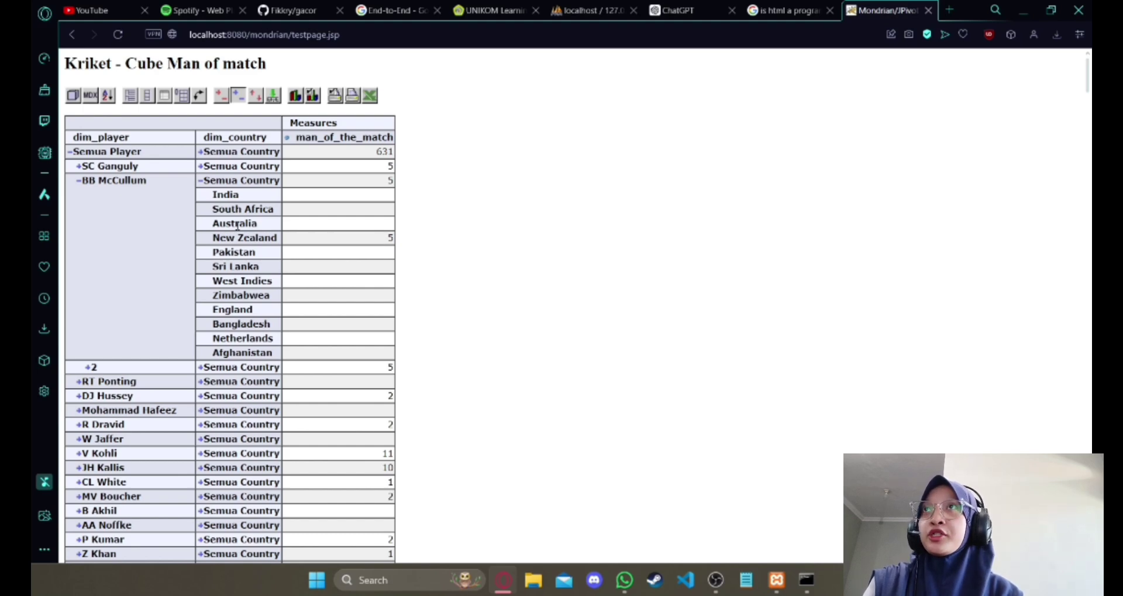
scroll(153, 187, "down", 8)
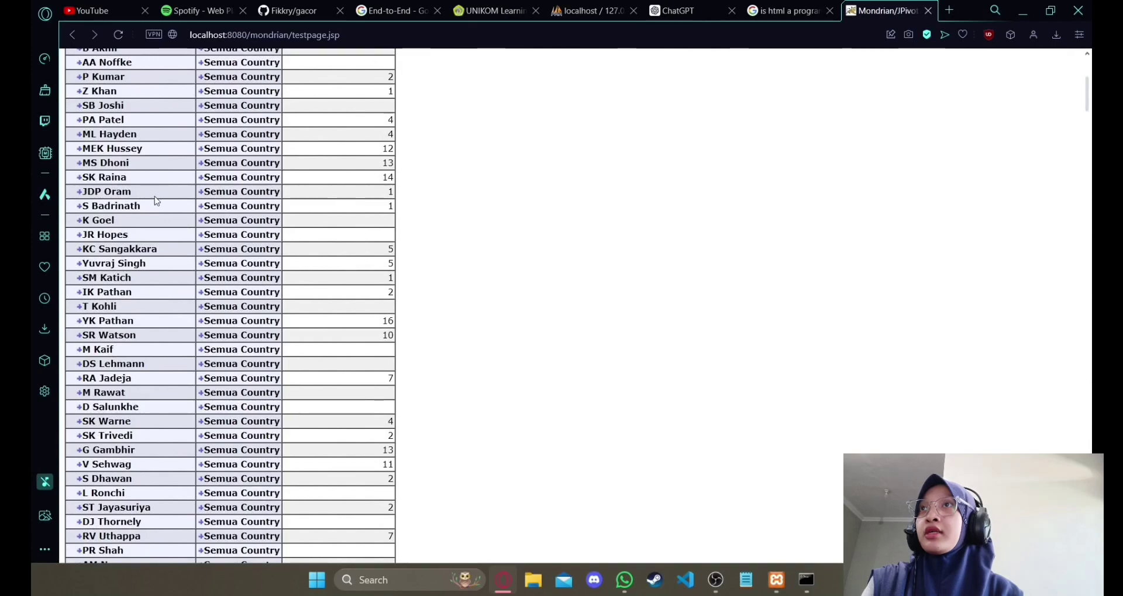
scroll(156, 226, "down", 6)
scroll(154, 231, "down", 15)
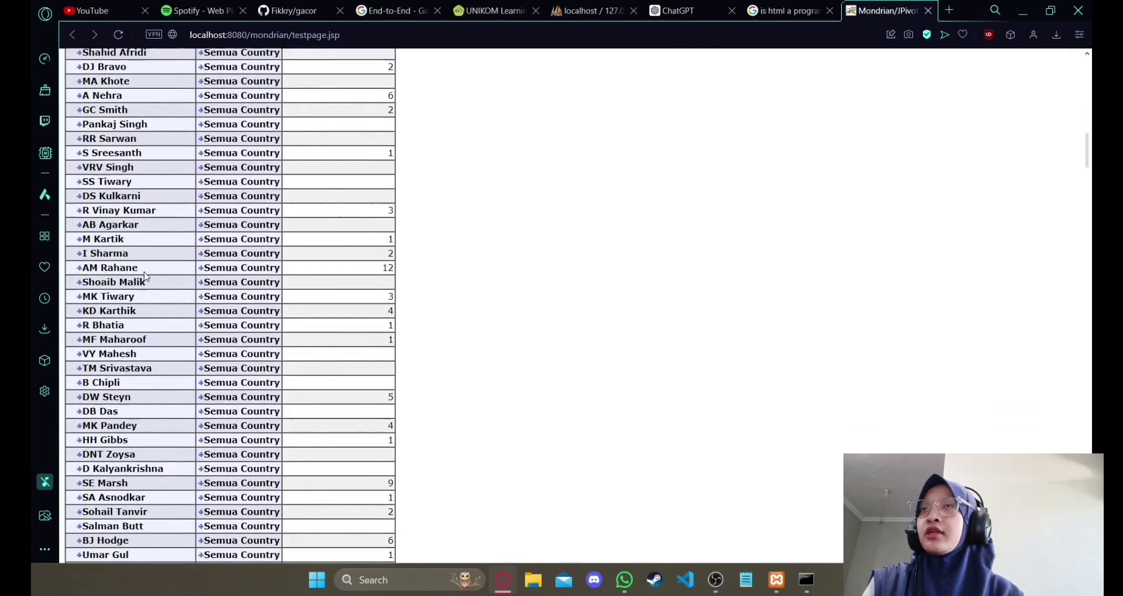
scroll(152, 298, "down", 15)
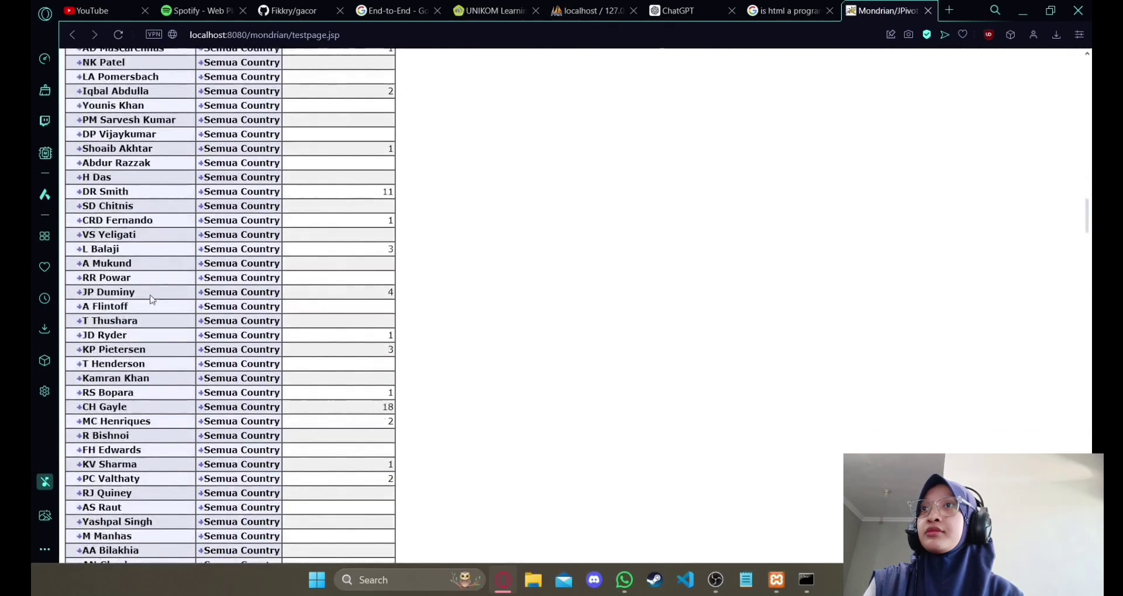
scroll(167, 309, "down", 15)
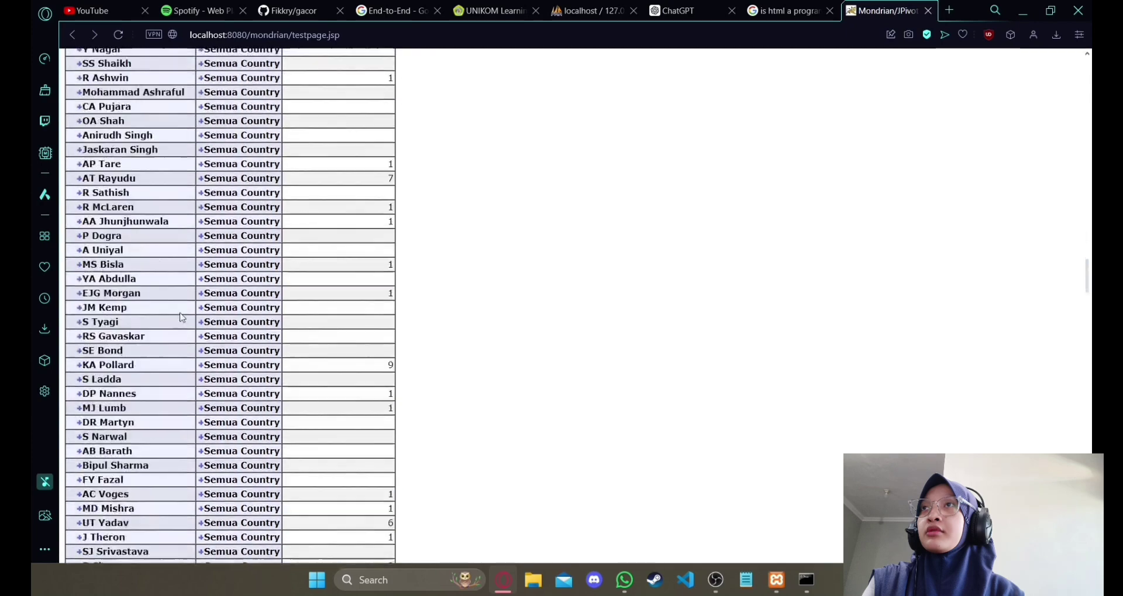
scroll(1030, 298, "down", 5)
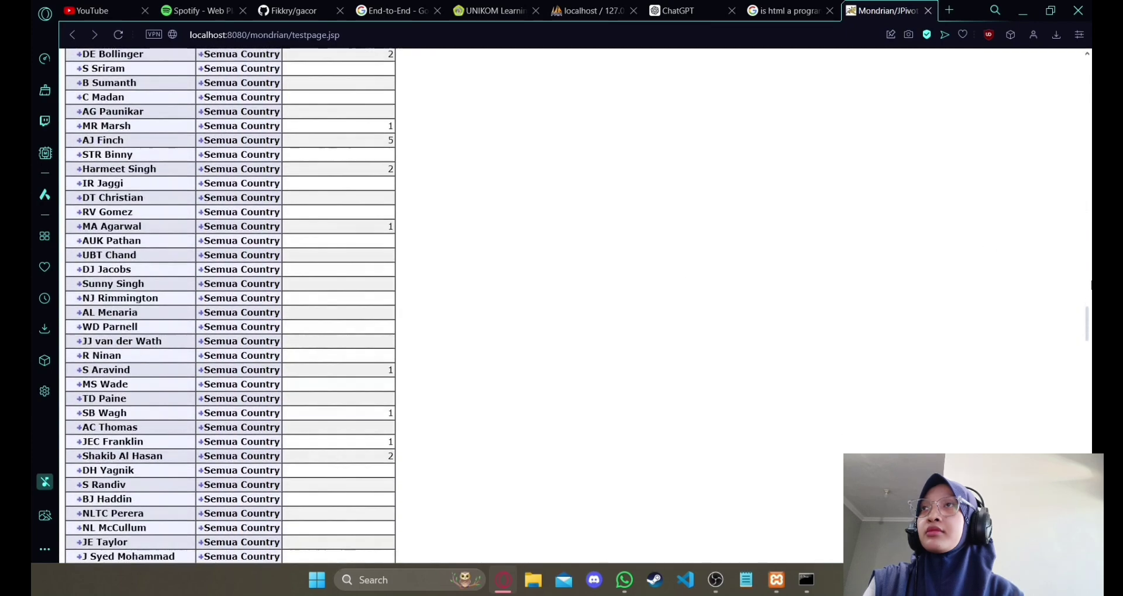
left_click_drag(1090, 325, 1090, 544)
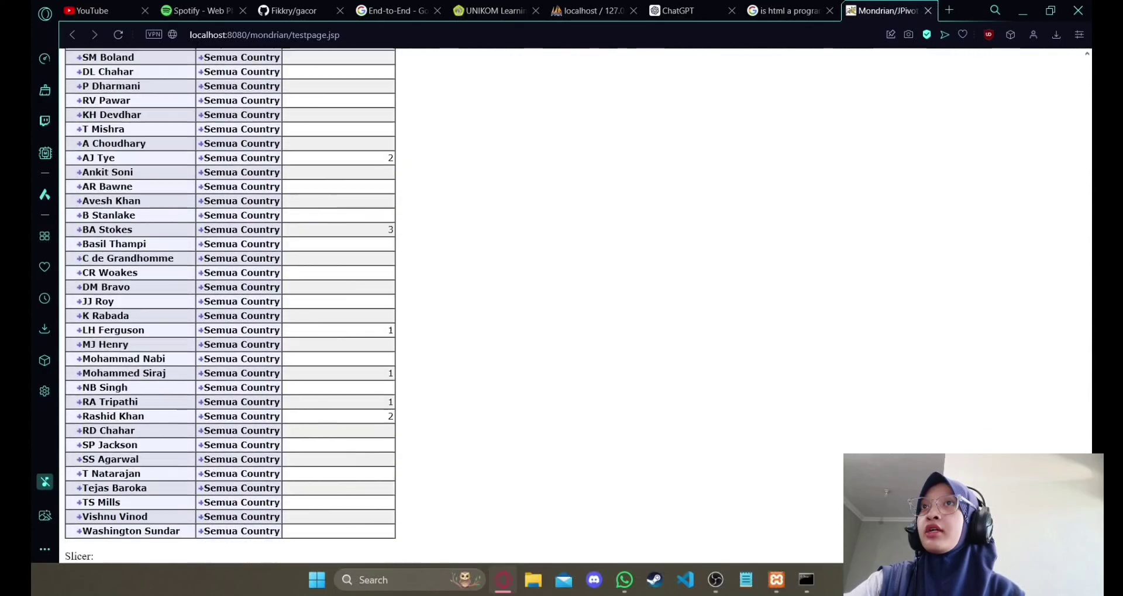